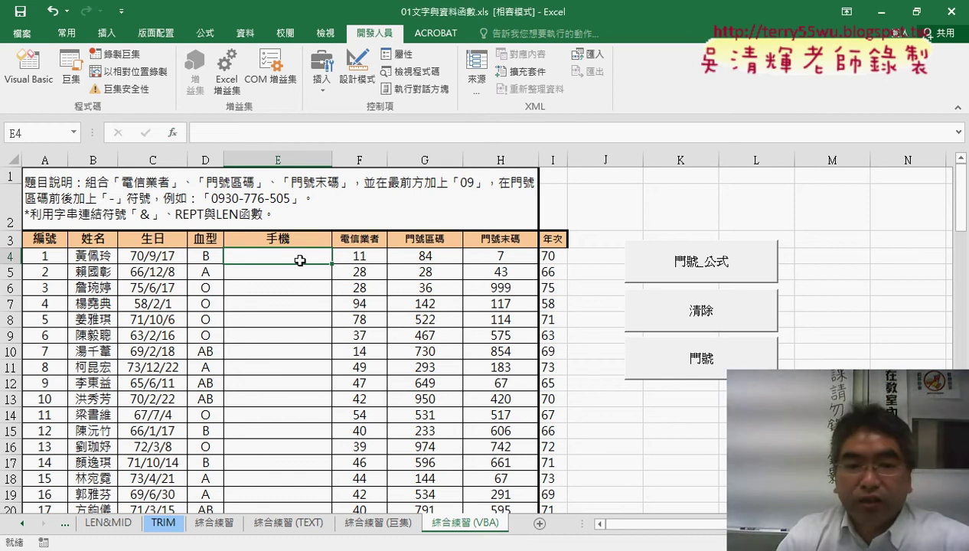
Start a function in E7 and list the 使用者定義 category, showing 手機(電信業者,門號區碼,門號末碼).
click(311, 304)
click(174, 134)
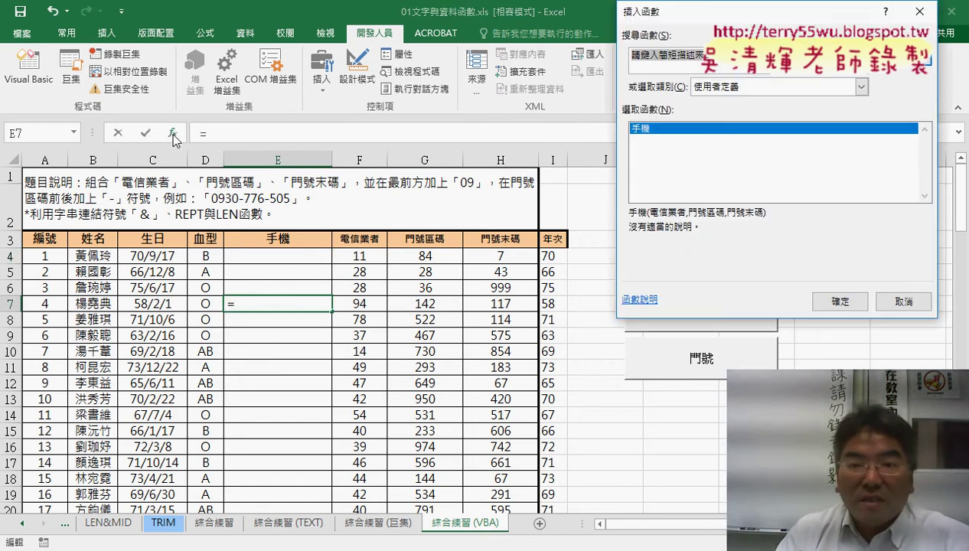
drag(685, 61, 348, 126)
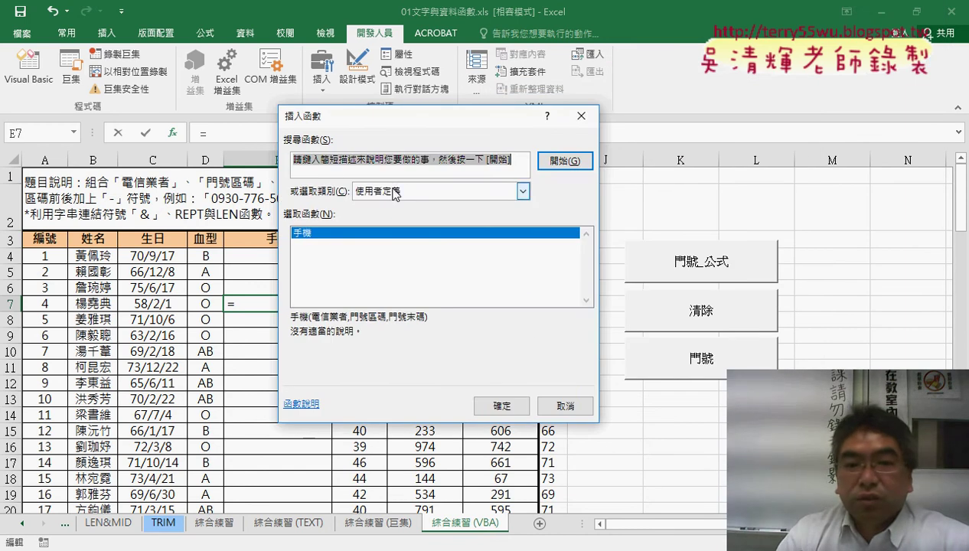
click(523, 191)
scroll(518, 310, down, 2)
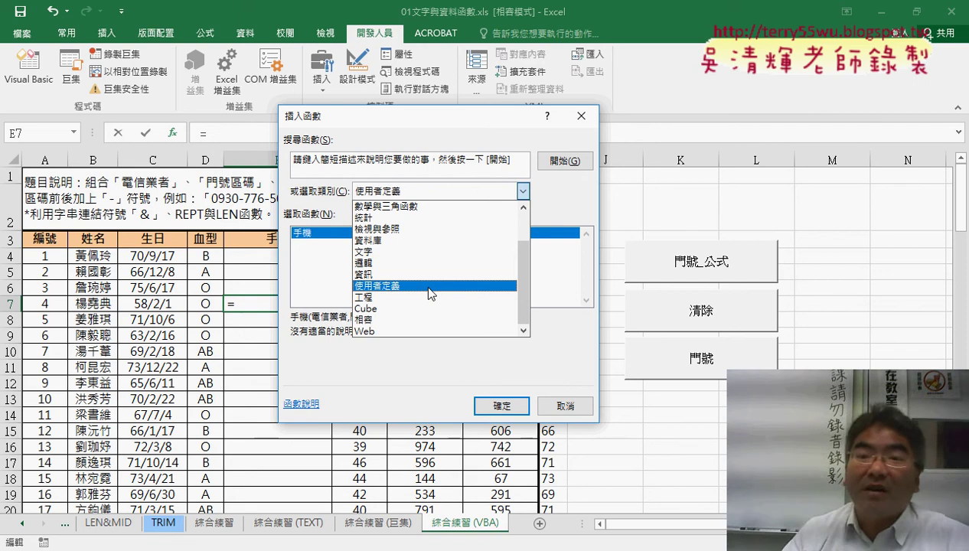
click(427, 287)
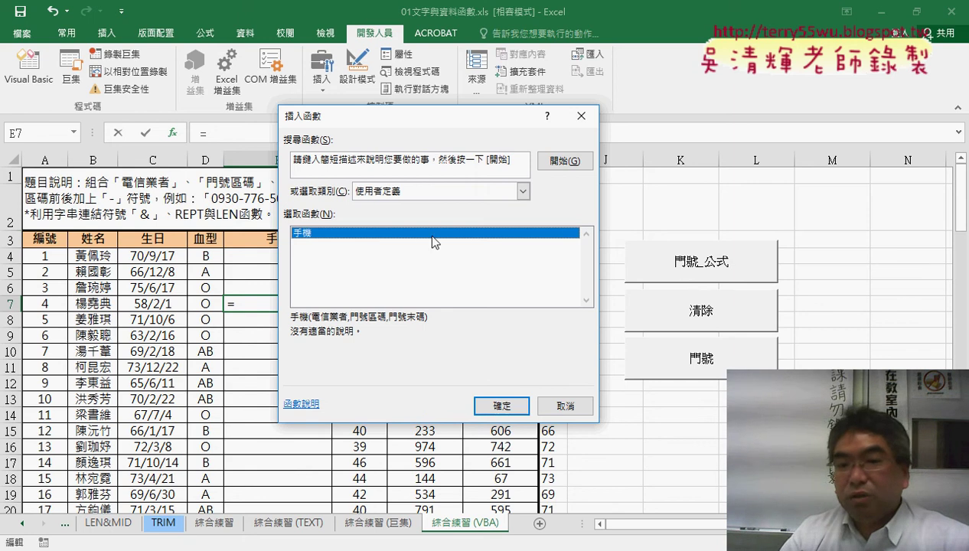
click(425, 190)
click(424, 188)
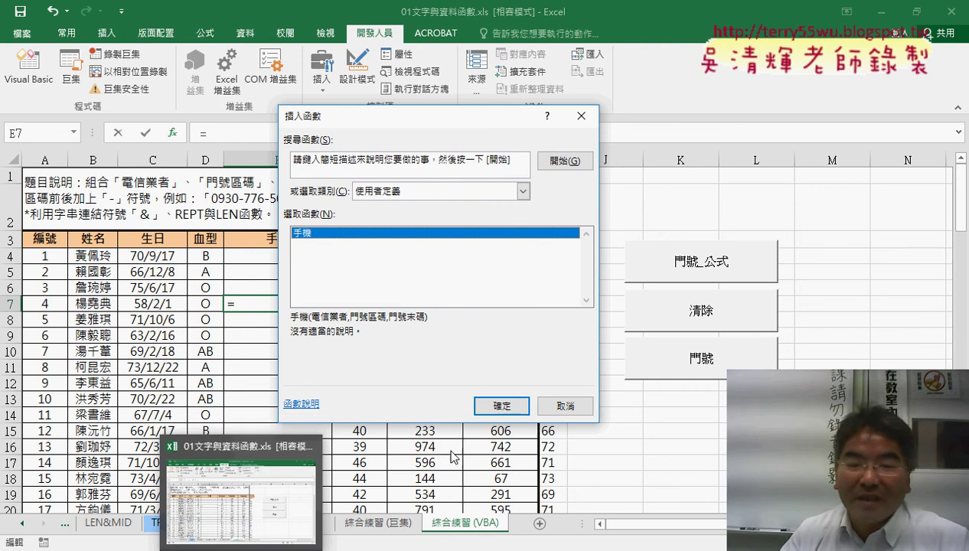
Cancel the E7 function entry and inspect the 手機 function code in the VBA editor.
click(559, 407)
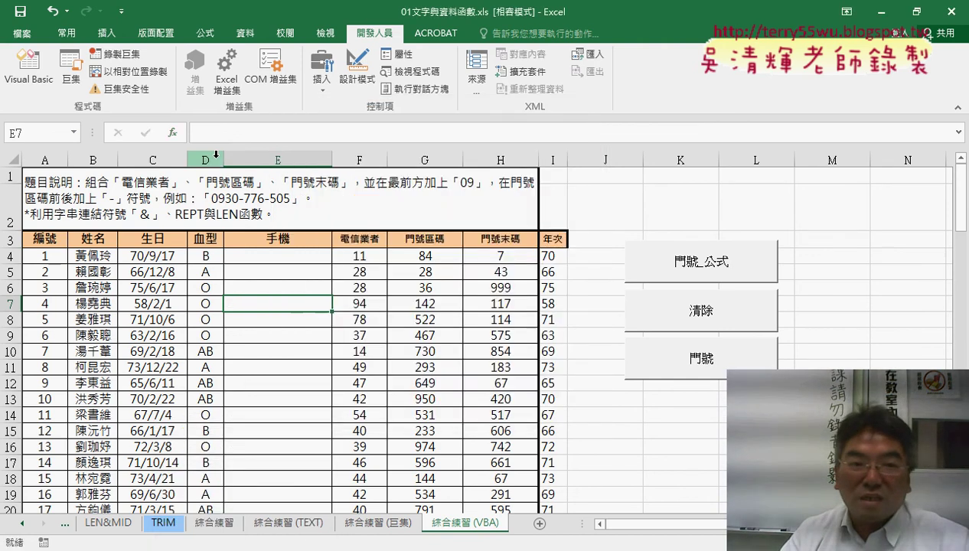
click(50, 79)
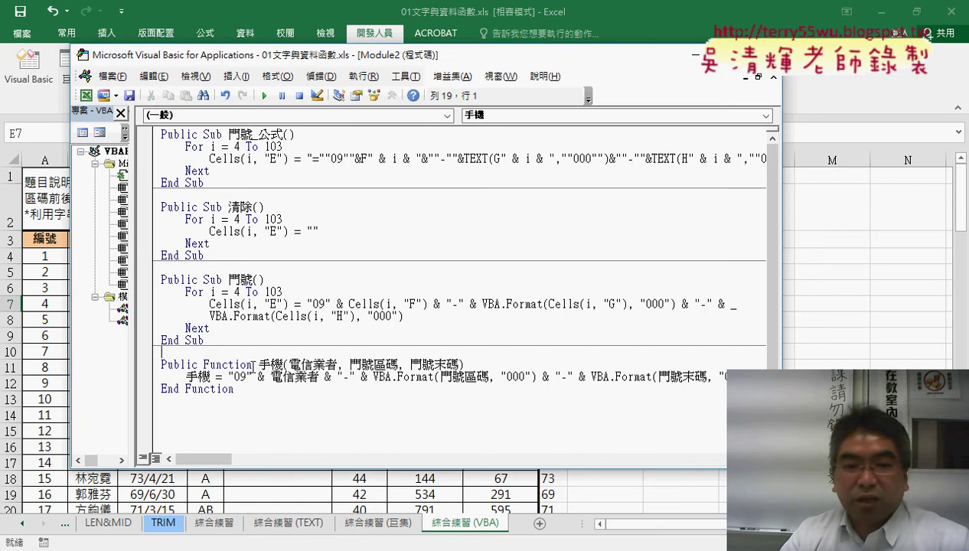
drag(250, 365, 203, 364)
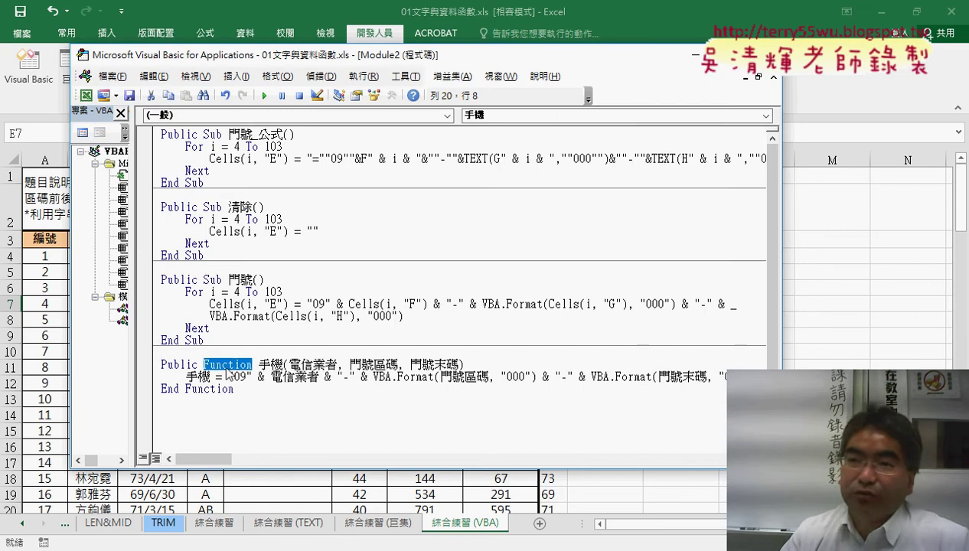
drag(233, 389, 159, 364)
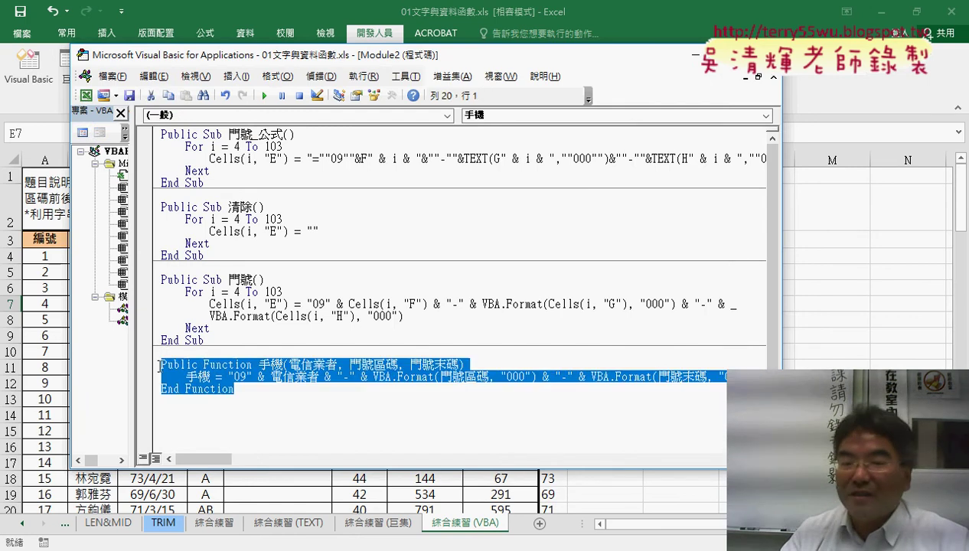
key(alt+F11)
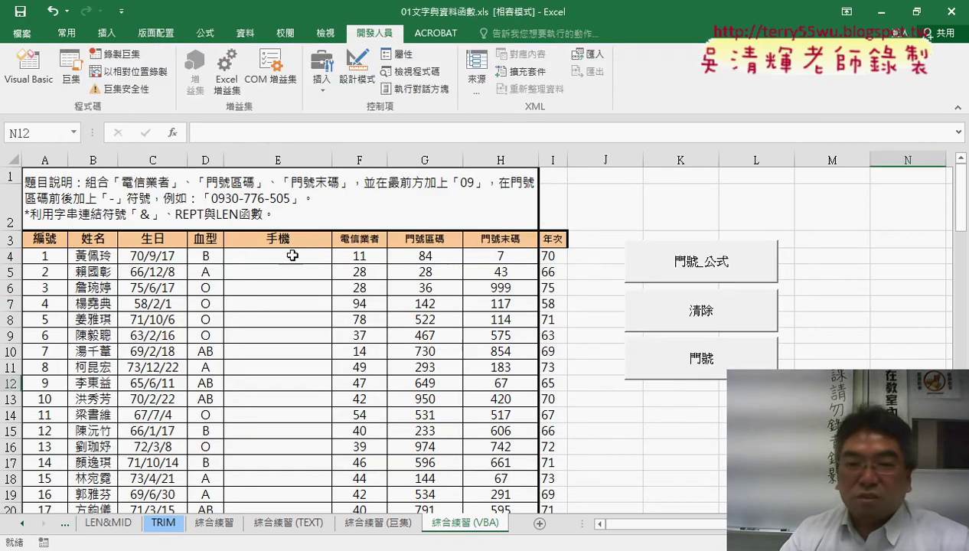
Select E4 and insert the user-defined 手機 function.
click(290, 253)
click(173, 134)
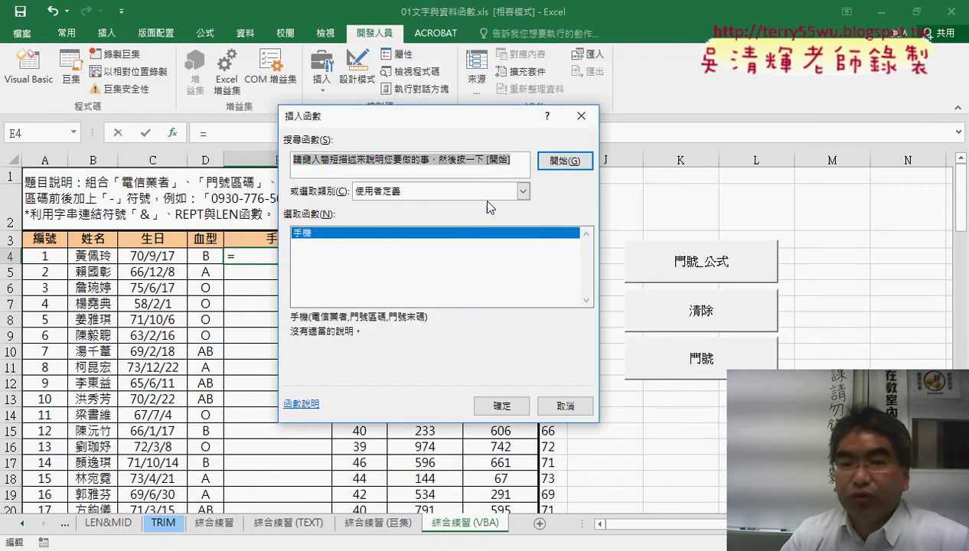
click(452, 192)
click(522, 191)
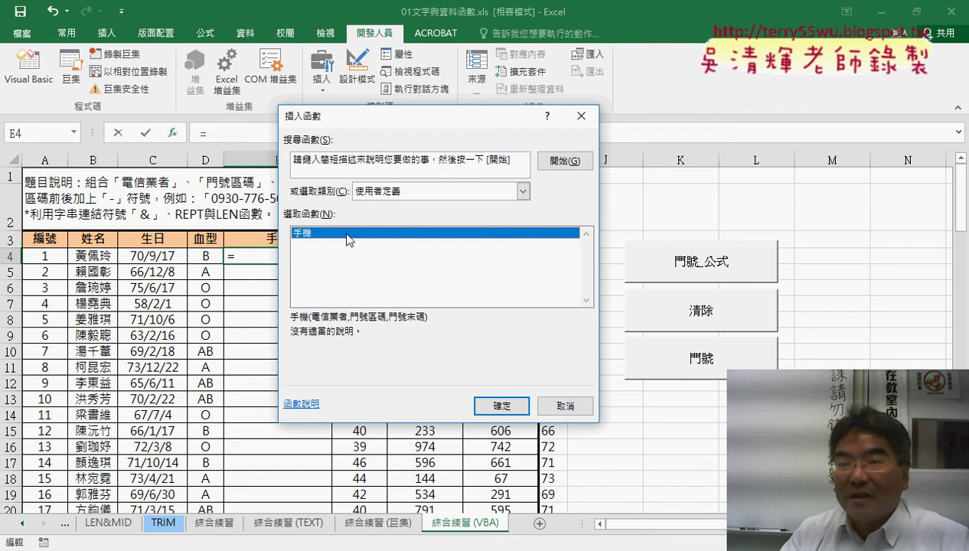
click(514, 410)
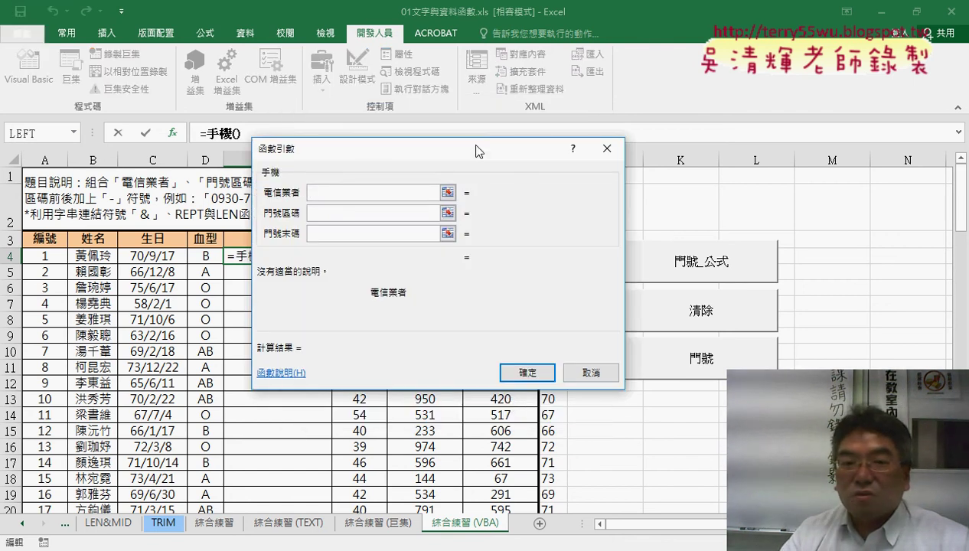
drag(475, 152, 754, 155)
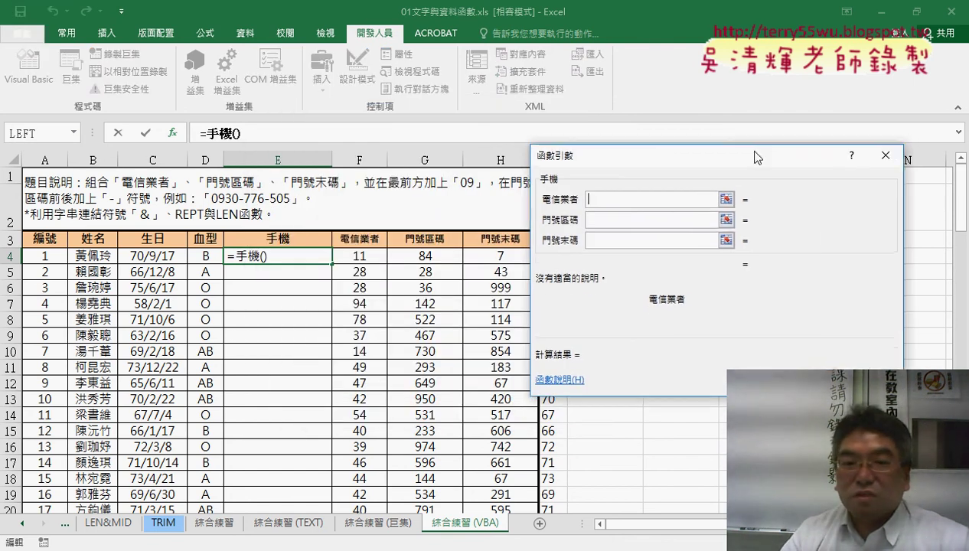
click(373, 257)
click(612, 217)
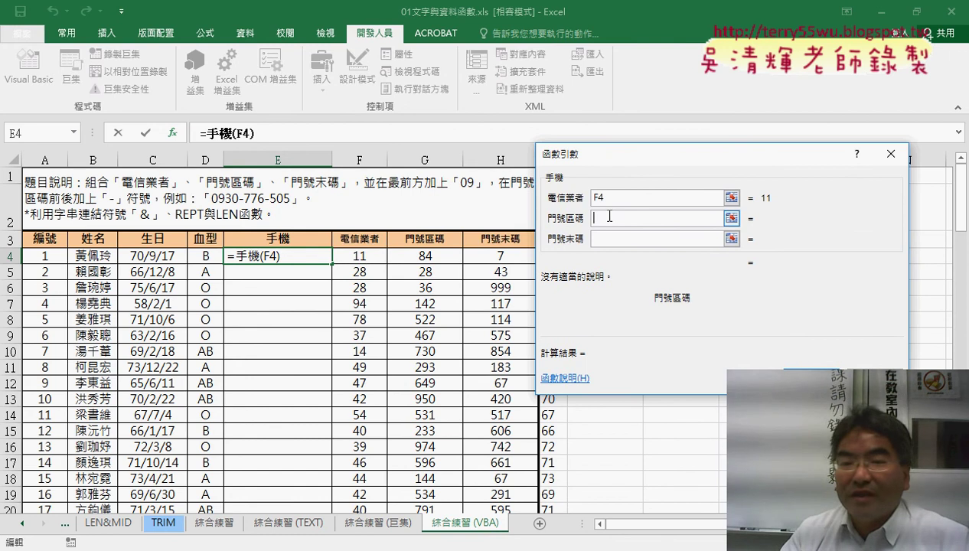
click(448, 255)
click(606, 245)
click(498, 256)
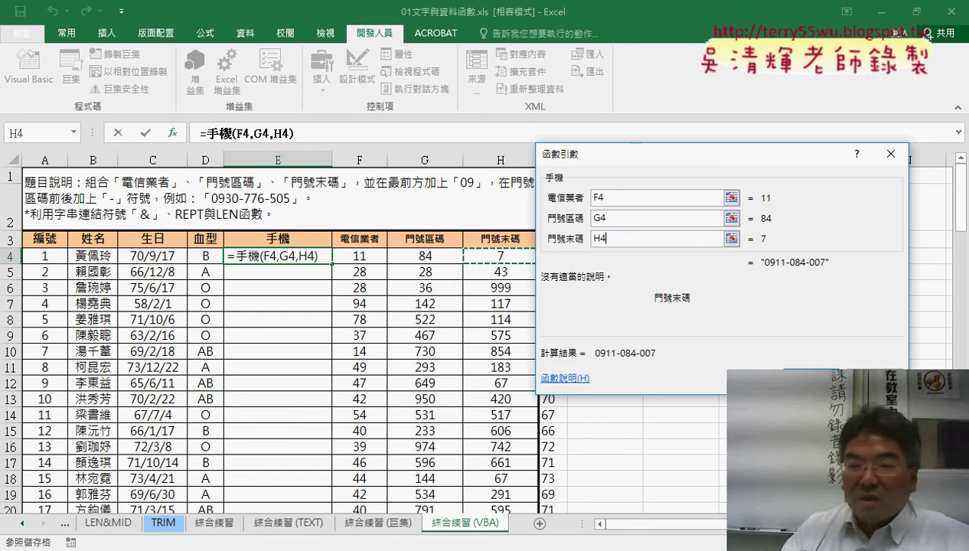
key(Return)
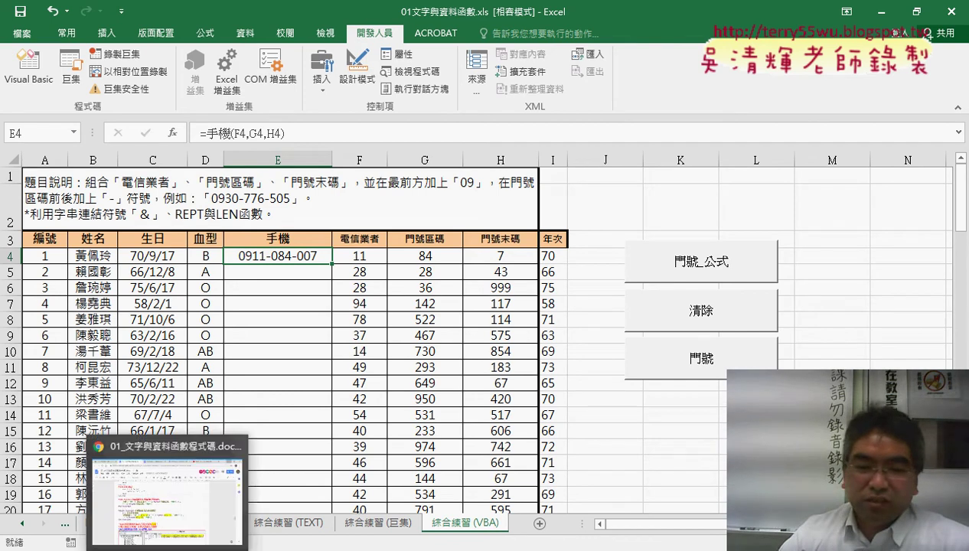
Bring up the browser and view the course 102 Google Groups forum topic.
click(183, 509)
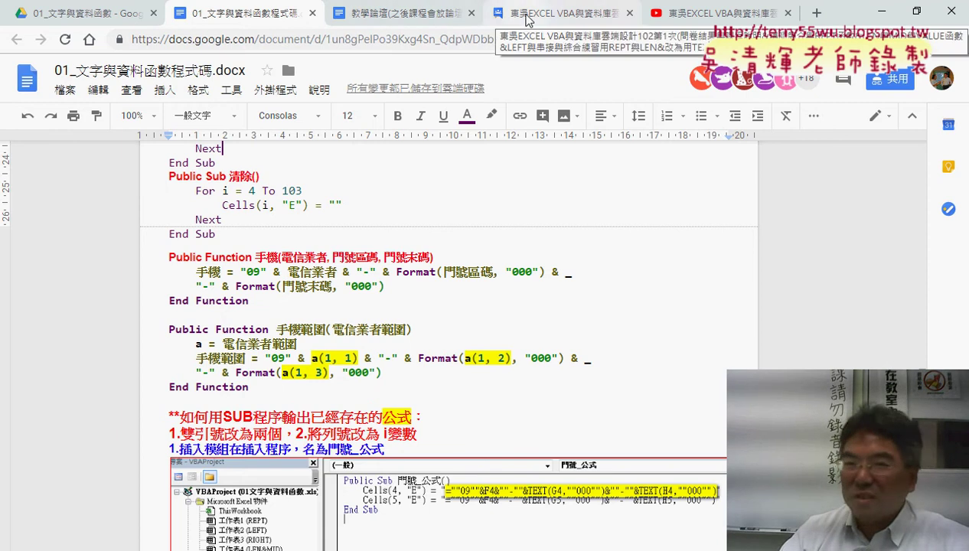
click(527, 19)
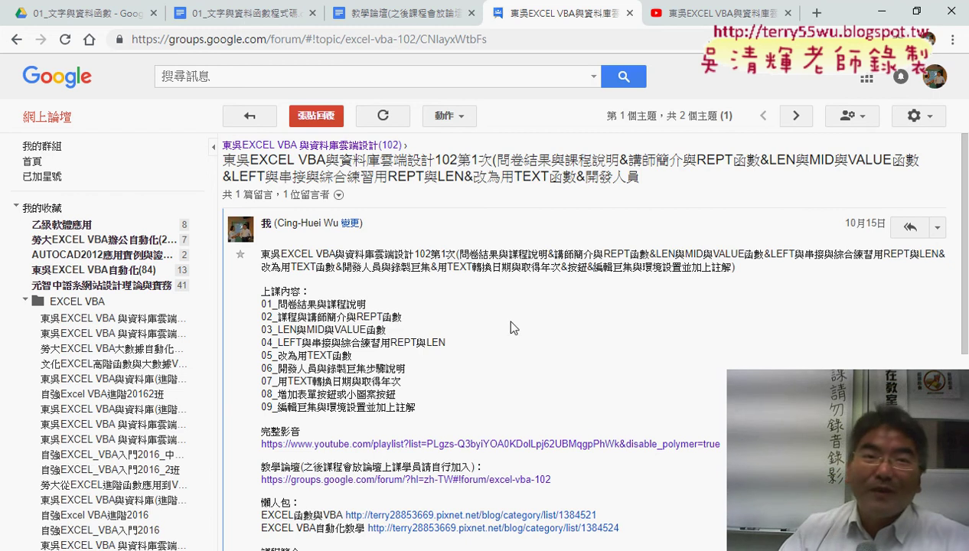
Return to the 01_文字與資料函數程式碼.docx code document.
click(242, 22)
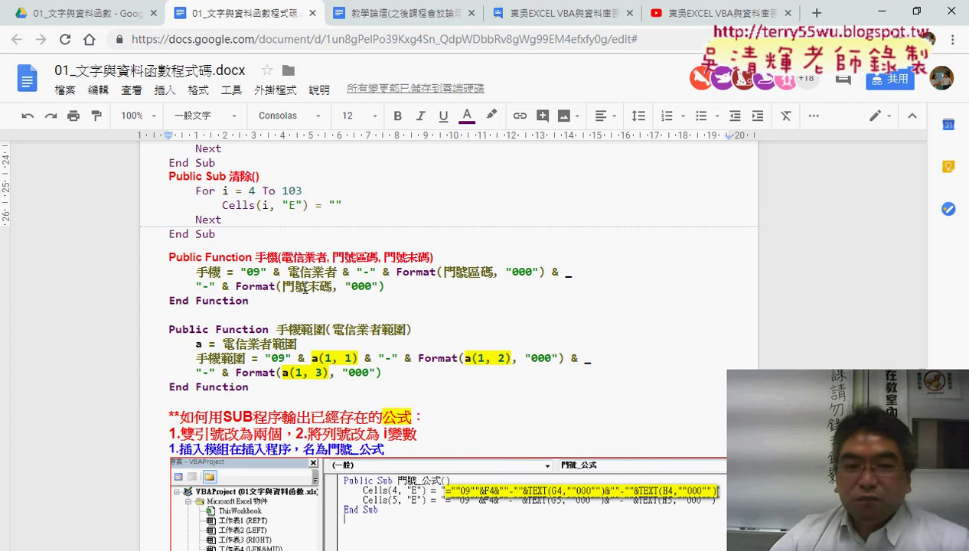
Compare the 手機 code block with the 範圍 in 手機範圍, then minimize the browser.
drag(249, 300, 164, 261)
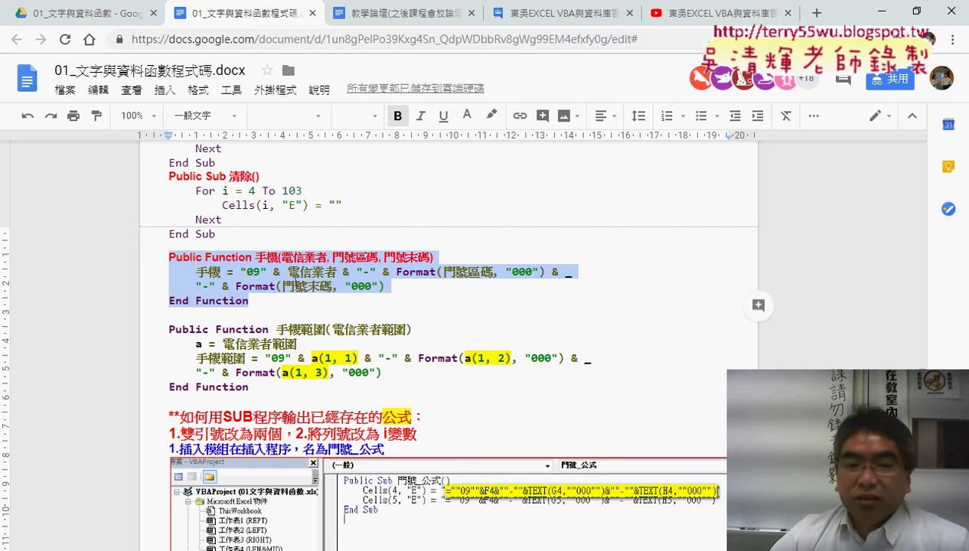
click(303, 329)
drag(310, 329, 325, 329)
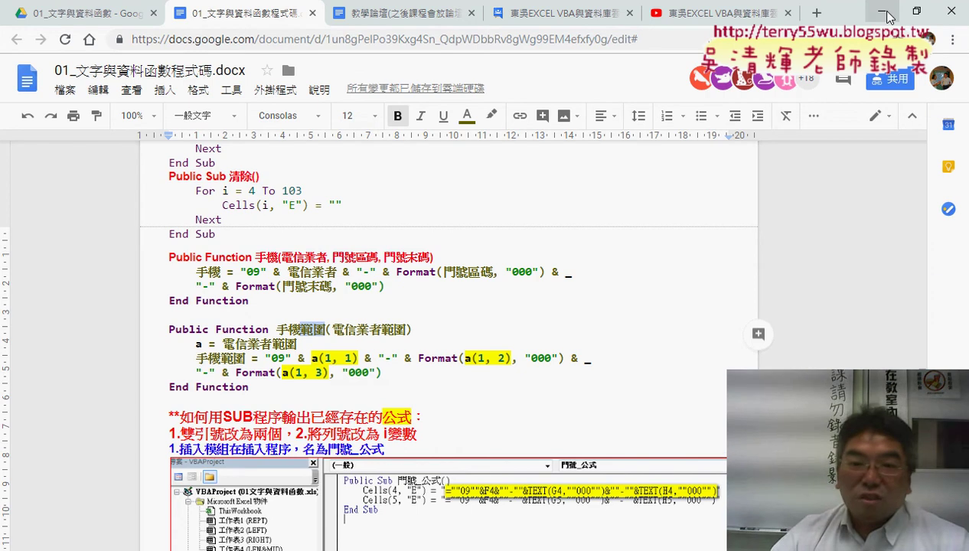
click(886, 17)
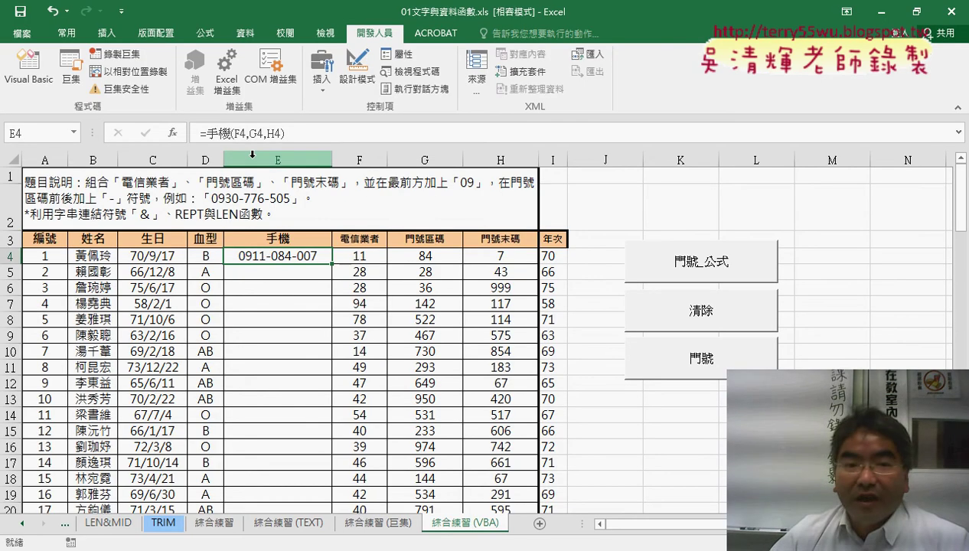
Review E4's =手機(F4,G4,H4) arguments, then empty the 手機 column with the 清除 button.
click(214, 133)
click(172, 134)
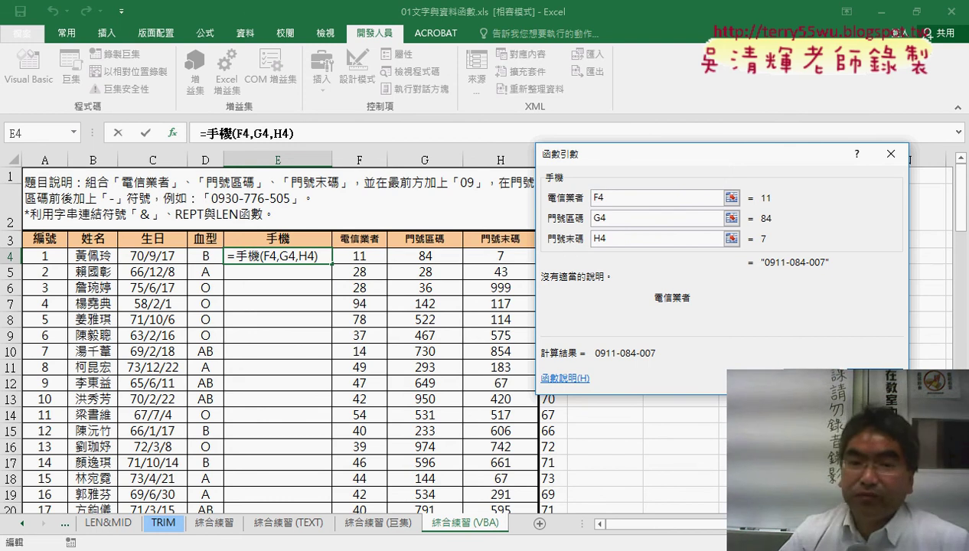
key(Return)
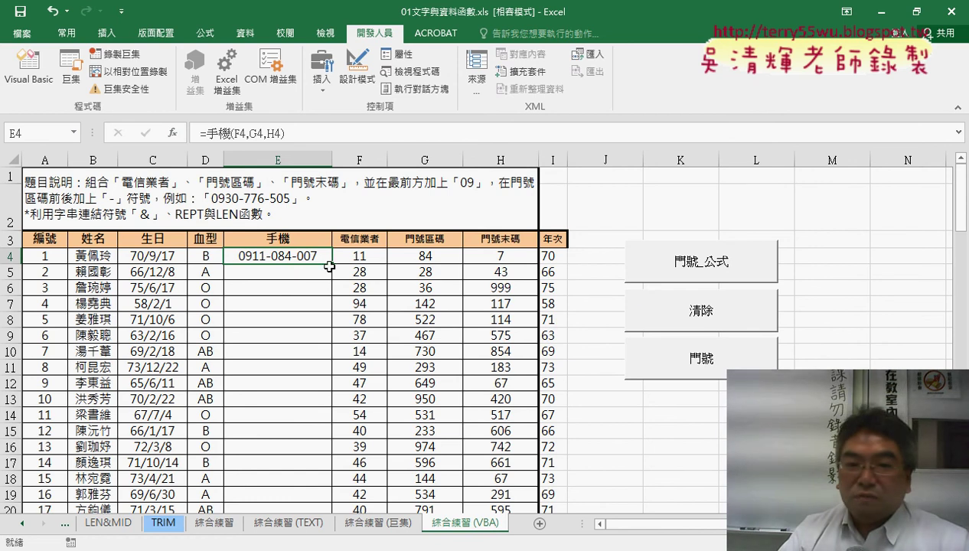
click(635, 313)
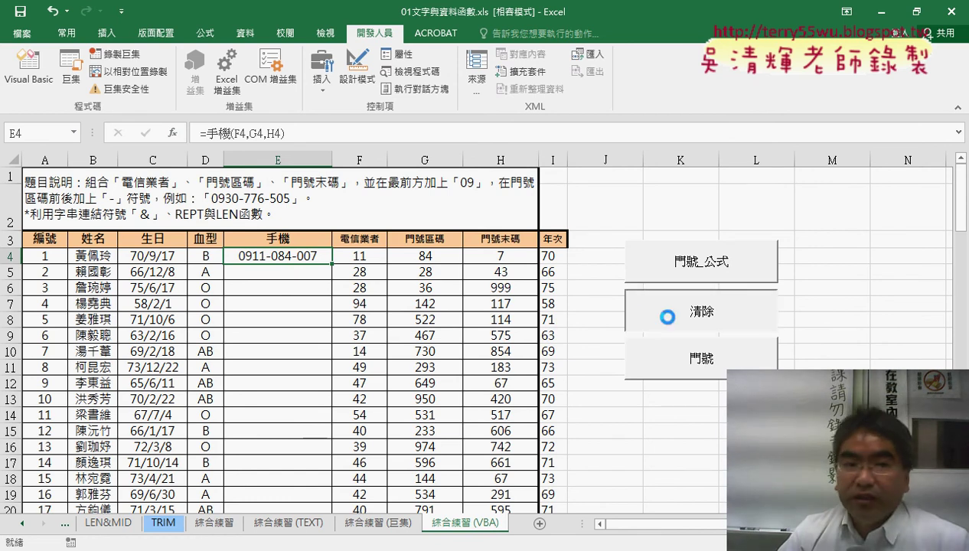
In the VBA editor, copy the 手機 function and paste a duplicate below it in Module2.
click(42, 84)
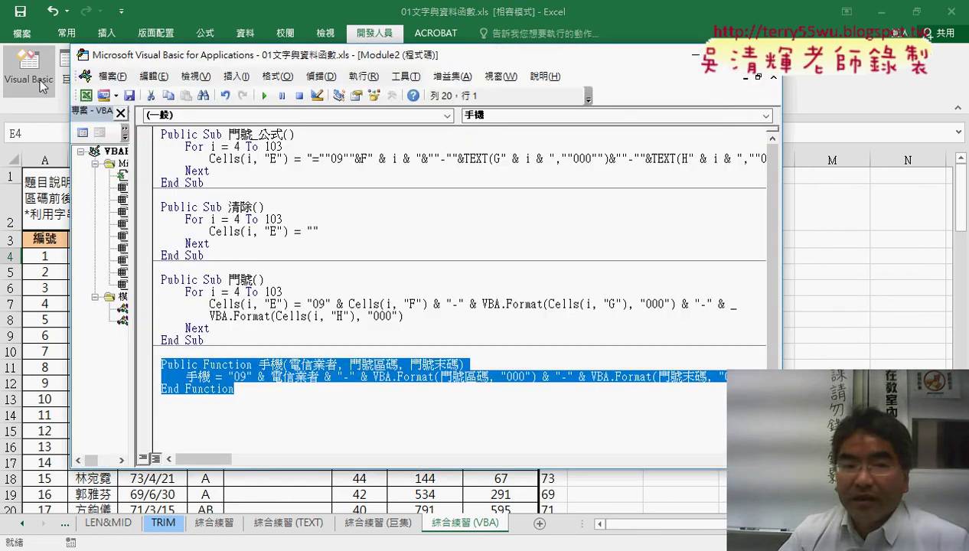
drag(224, 64, 365, 75)
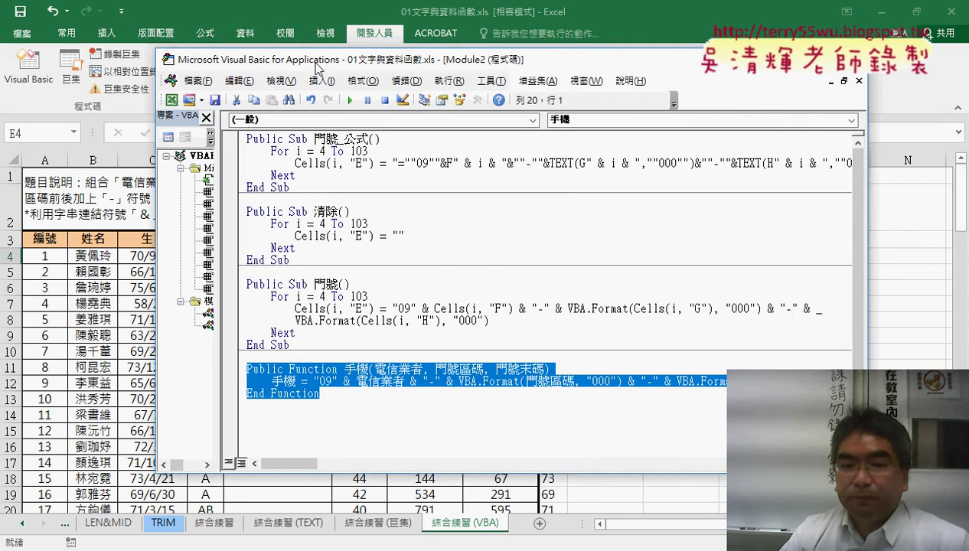
drag(271, 245, 393, 247)
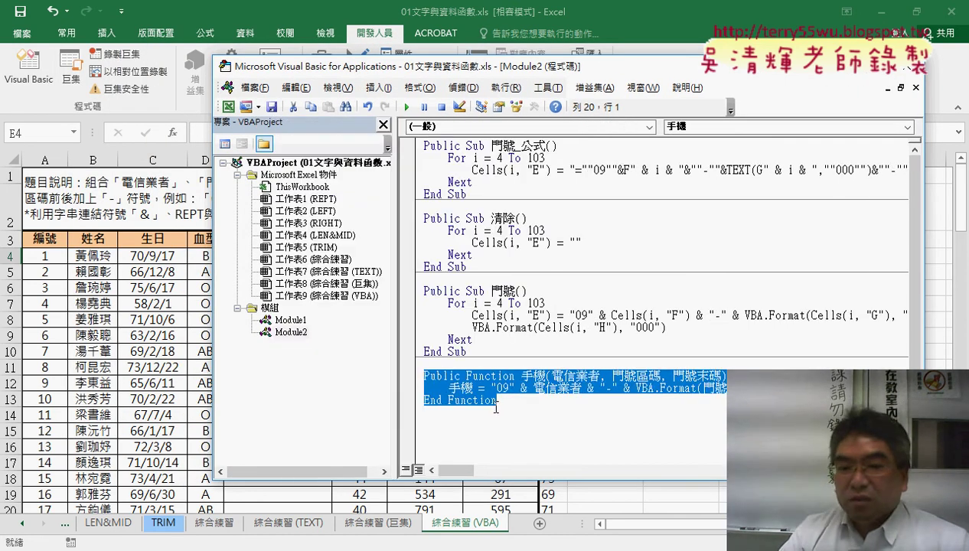
drag(497, 400, 425, 376)
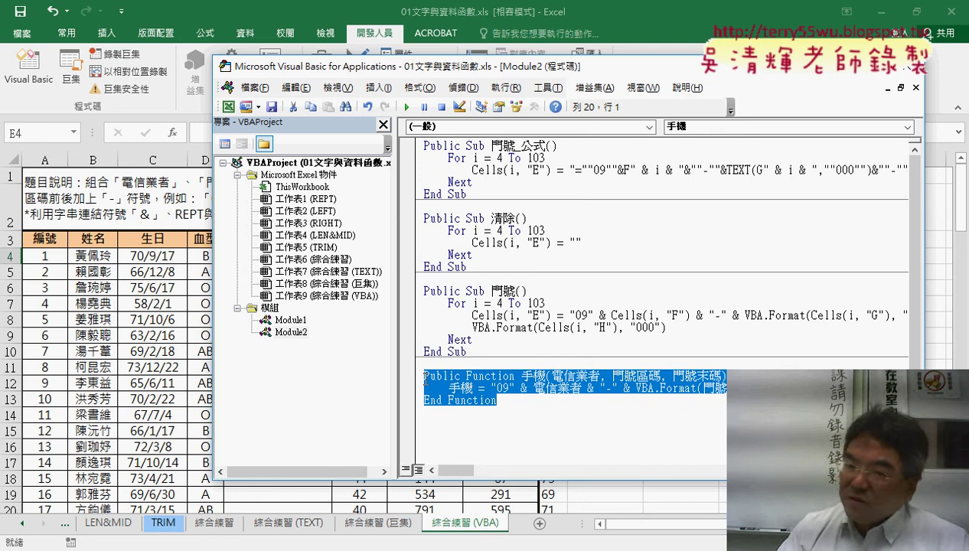
right_click(470, 388)
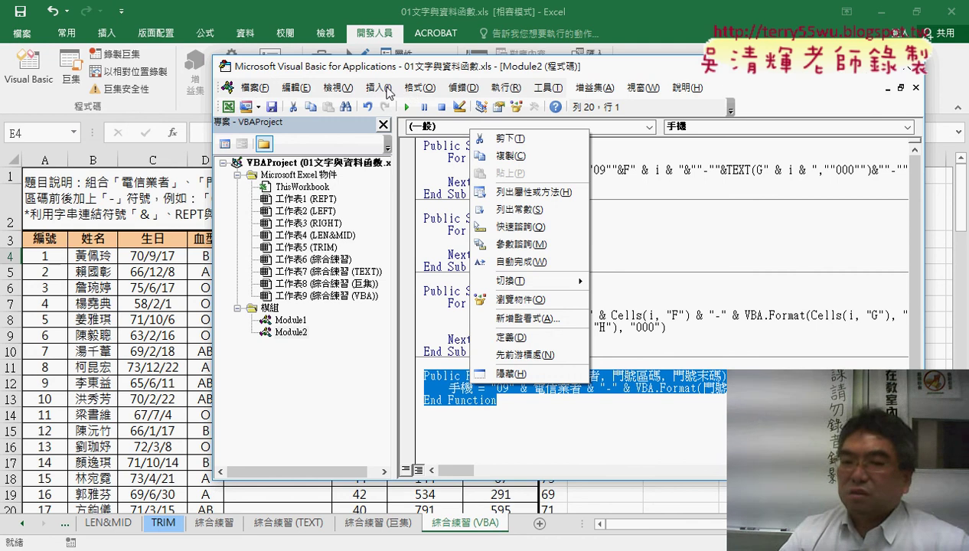
click(508, 155)
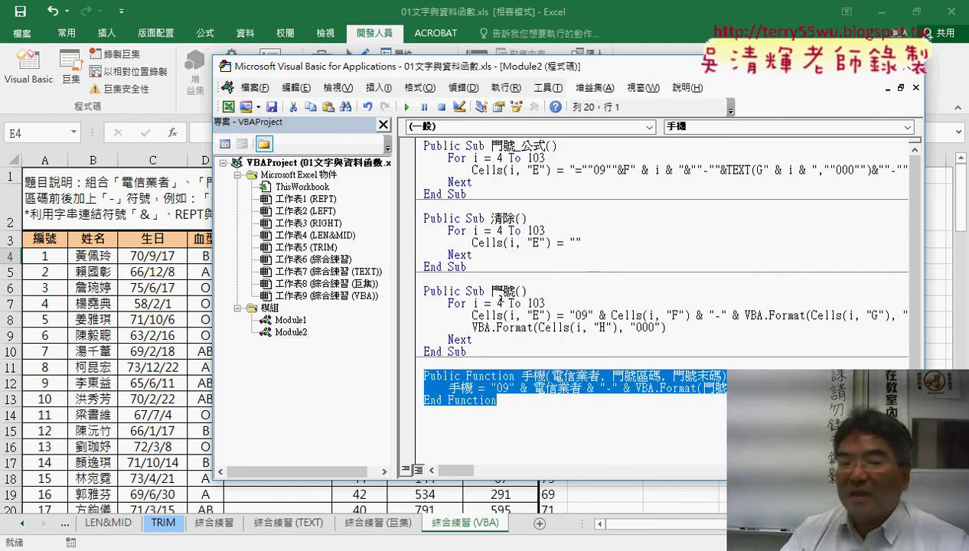
click(451, 430)
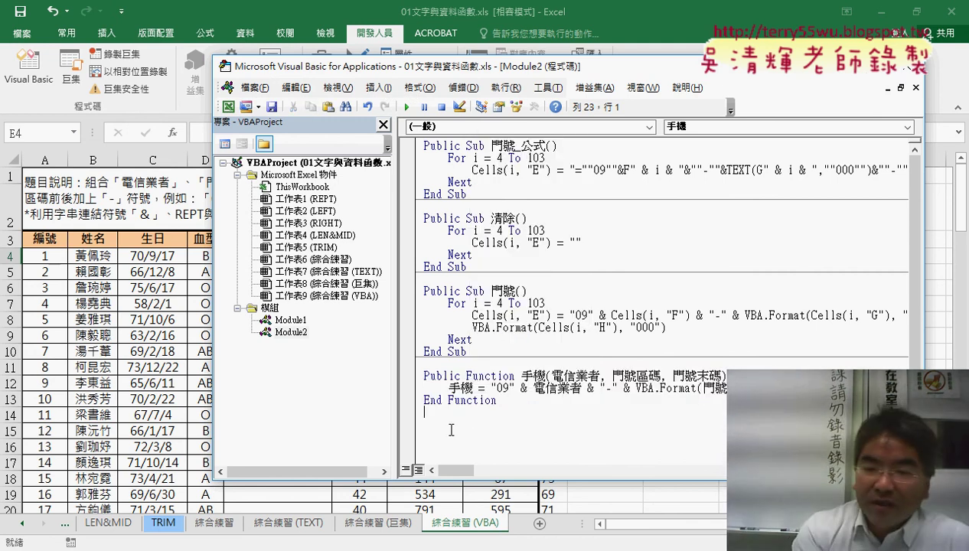
key(ctrl+v)
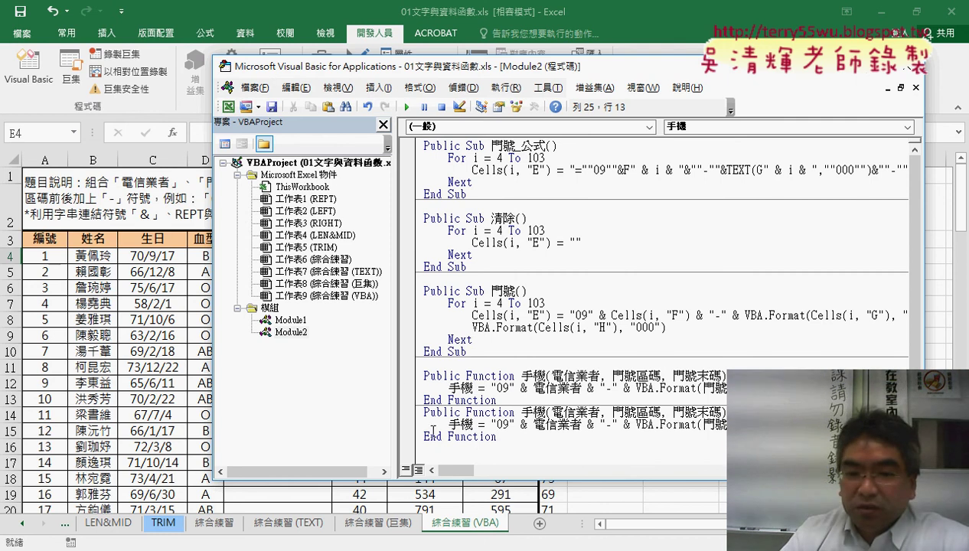
Rename the copied function to 手機範圍 by adding 範圍 to its name.
drag(394, 427, 331, 427)
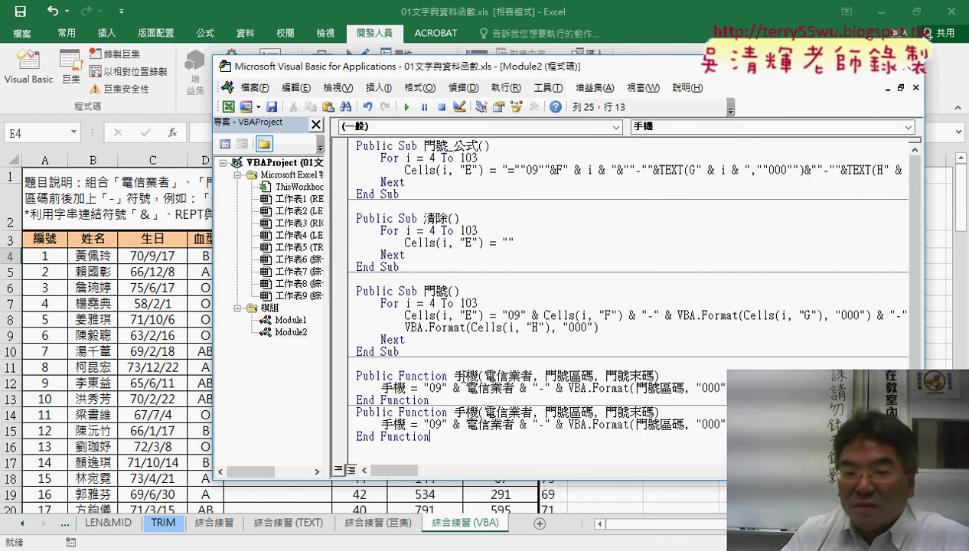
click(476, 411)
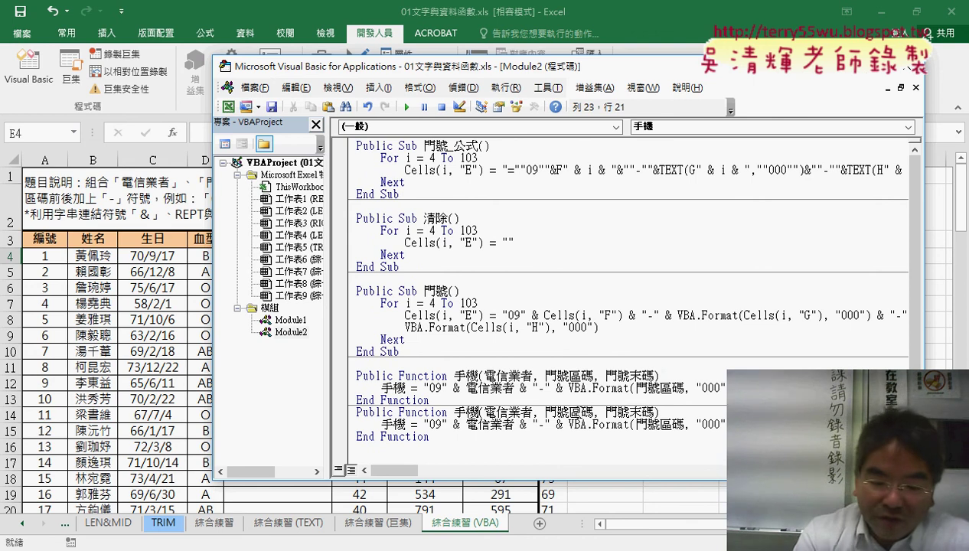
text(ころi)
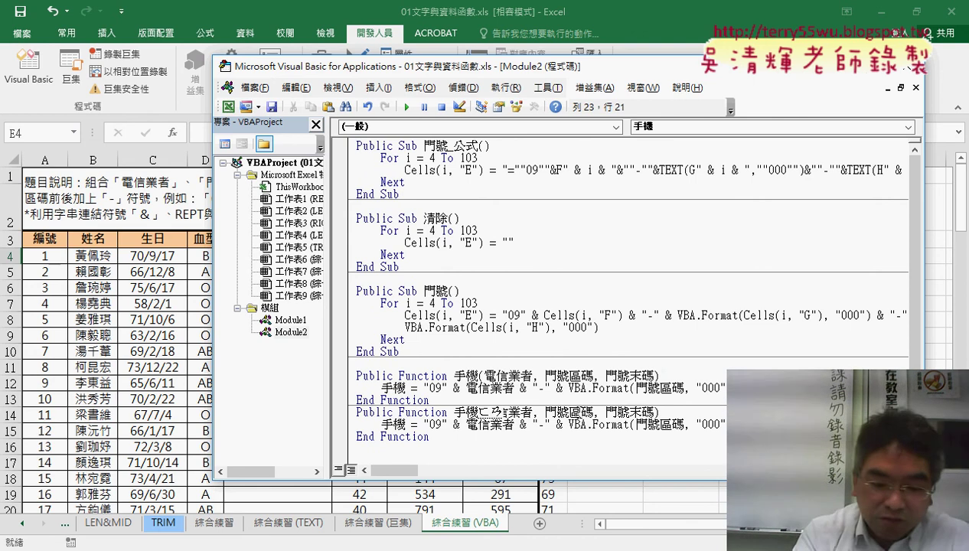
text(範圍)
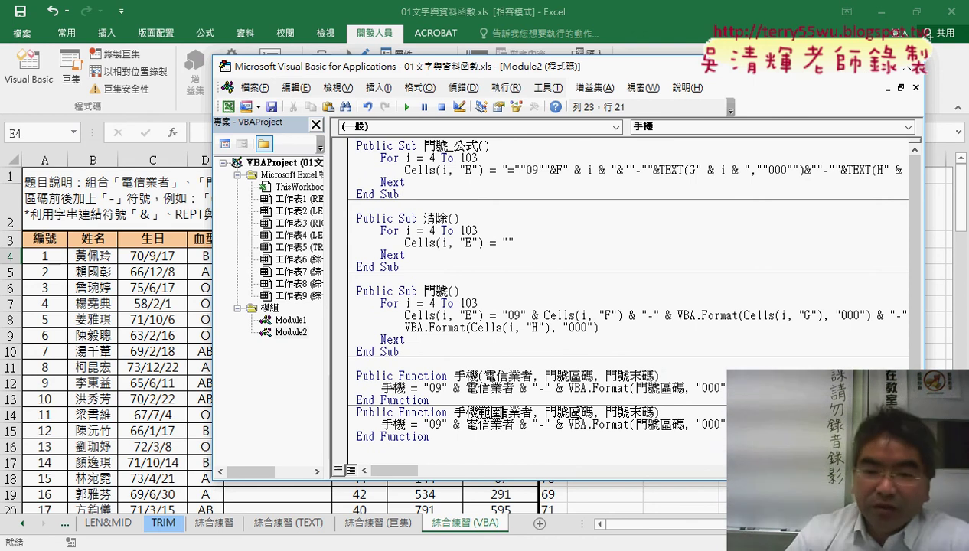
key(Return)
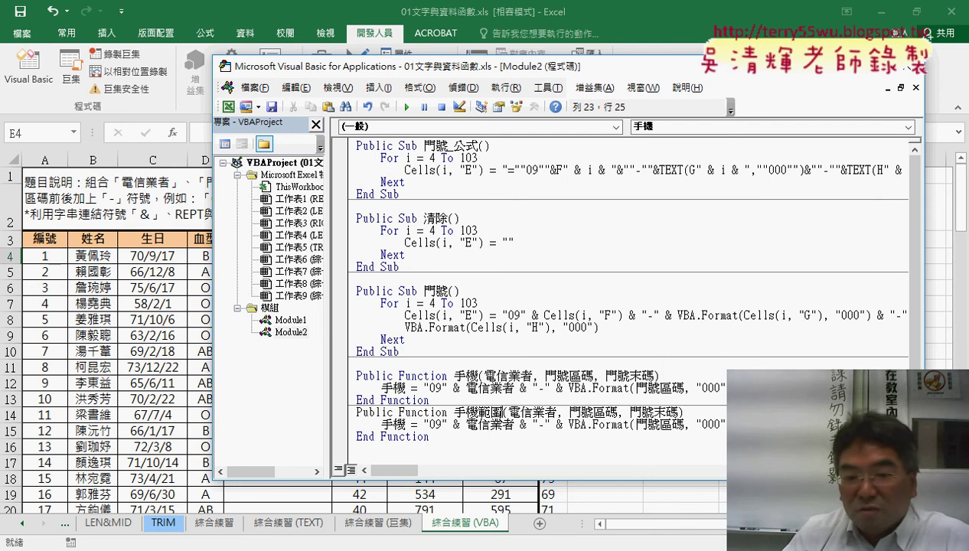
key(Left)
key(shift+Left)
key(shift+Right)
key(ctrl+c)
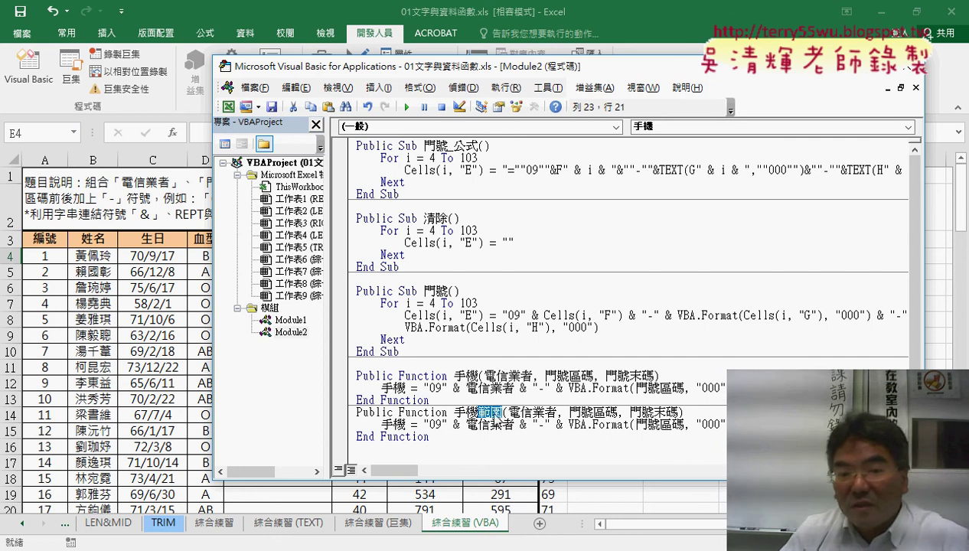
mouse_move(495, 418)
mouse_down()
mouse_move(414, 433)
mouse_move(406, 425)
mouse_up()
Reduce its parameters to the single 電信業者範圍 and return to the worksheet.
drag(552, 413, 665, 414)
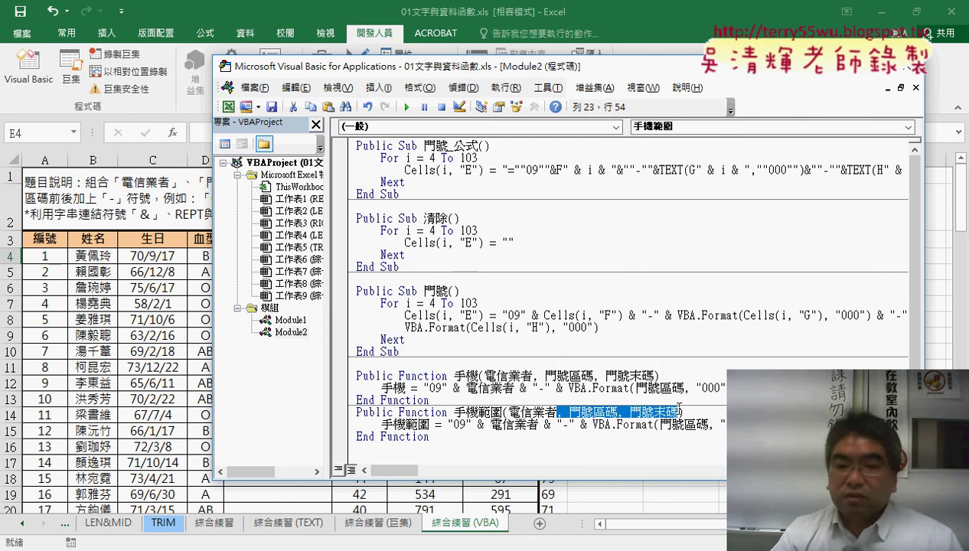
key(Delete)
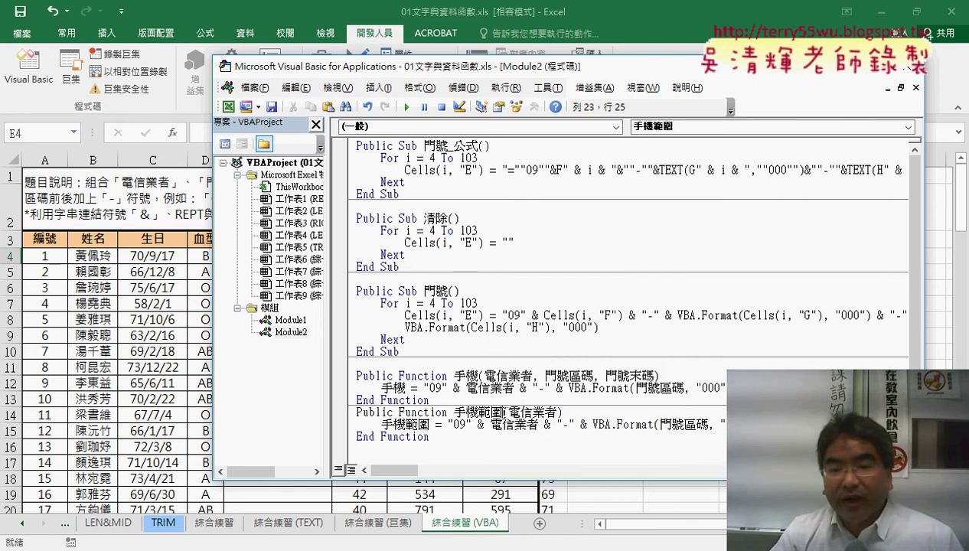
drag(502, 413, 466, 412)
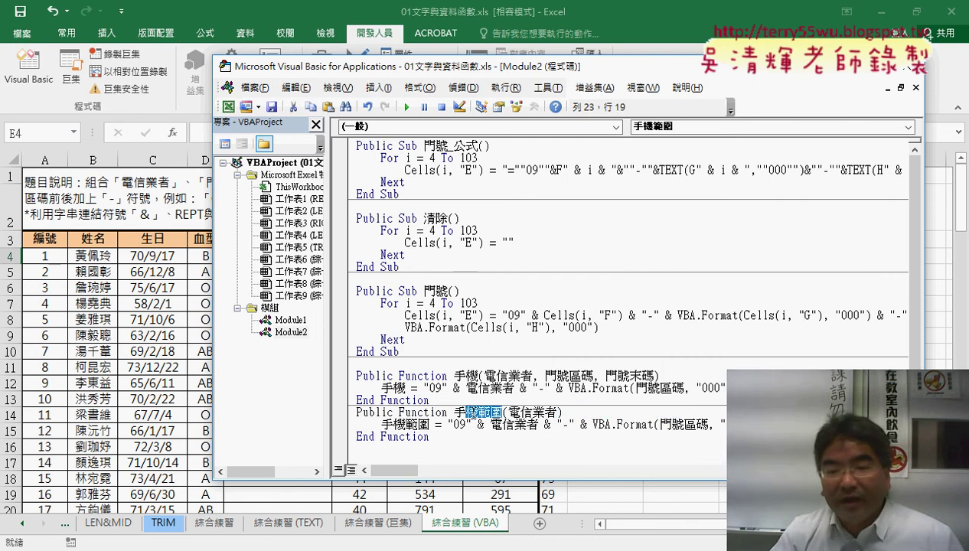
click(557, 412)
key(ctrl+v)
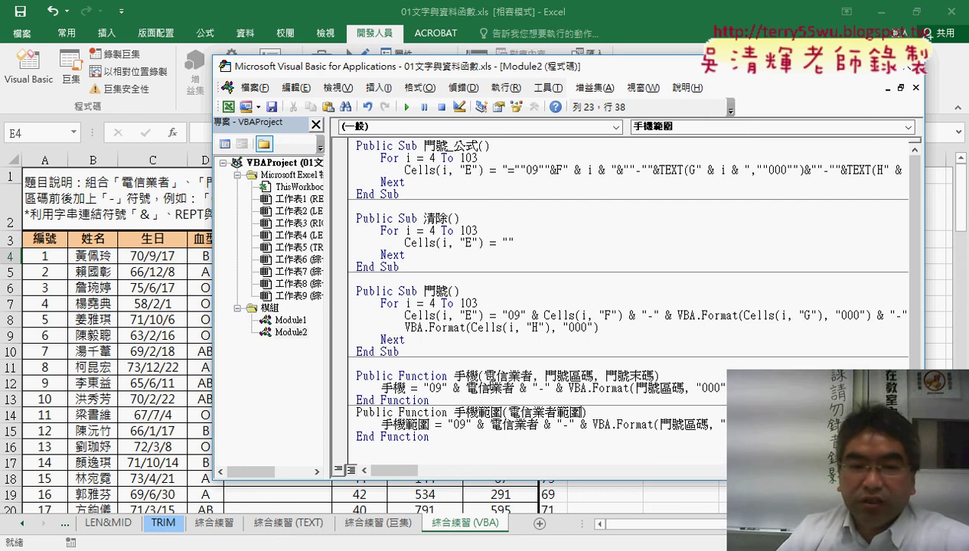
click(224, 258)
With red ink, circle row 4's number cells F4:H4, mark the column boundaries and sketch an equals sign.
drag(383, 256, 501, 260)
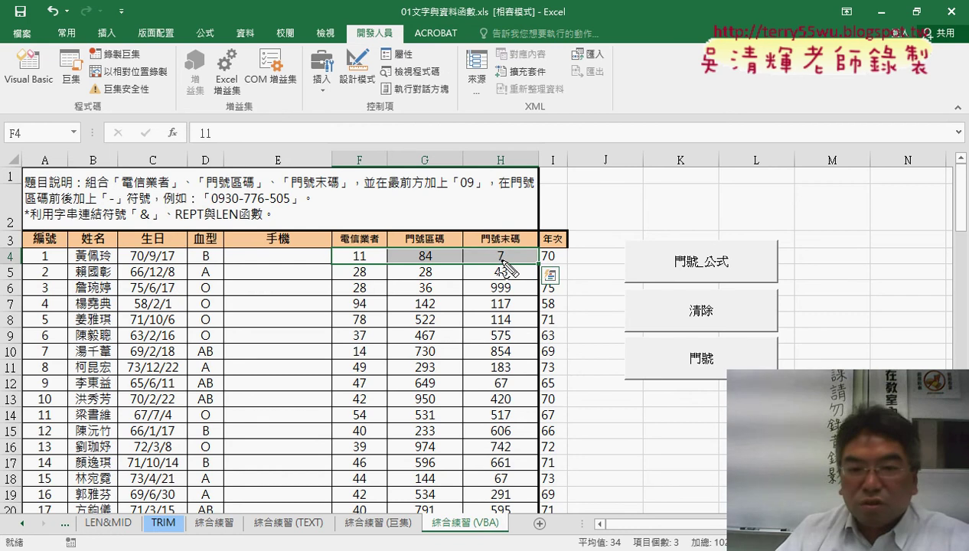
mouse_move(330, 249)
mouse_down()
mouse_move(413, 281)
mouse_move(356, 277)
mouse_up()
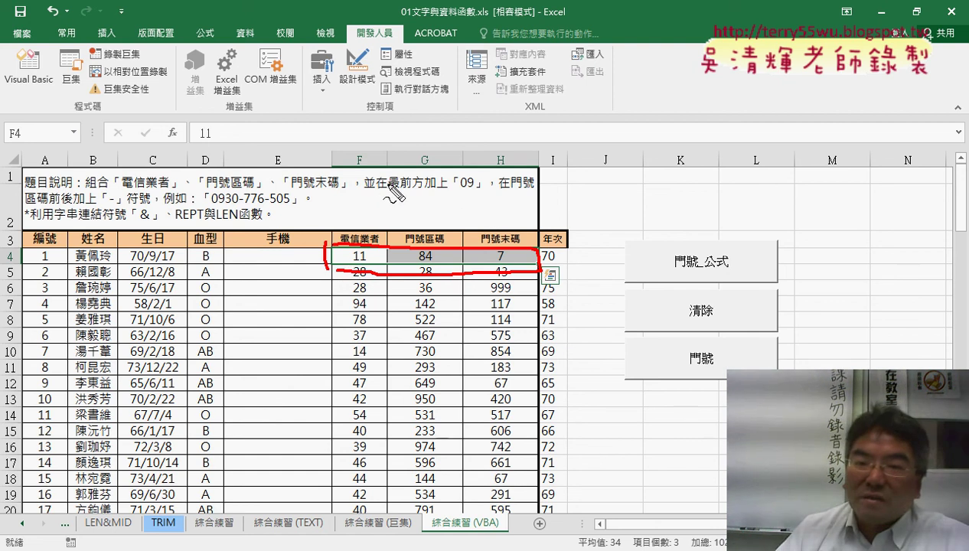
drag(390, 183, 390, 309)
drag(464, 206, 465, 306)
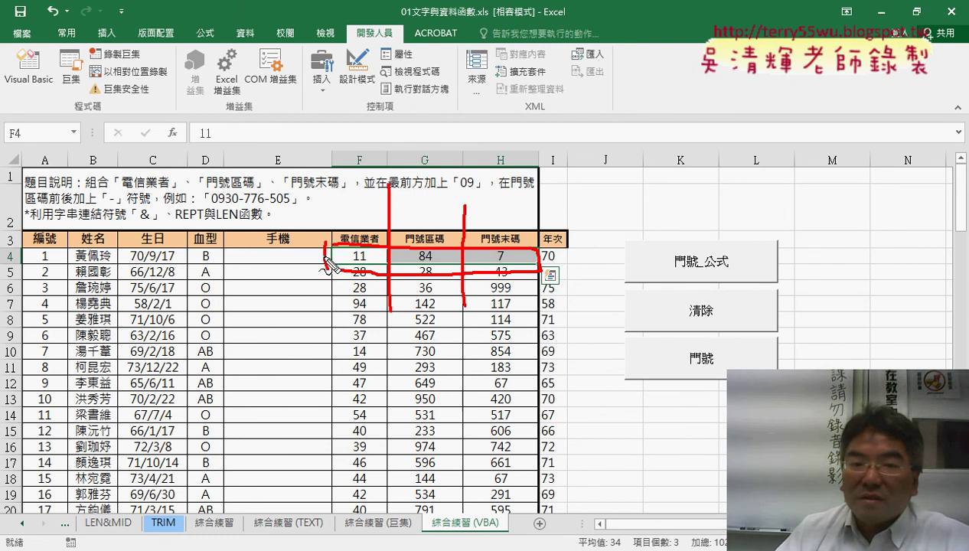
mouse_move(289, 257)
mouse_down()
mouse_move(314, 264)
mouse_move(251, 268)
mouse_move(274, 260)
mouse_move(269, 279)
mouse_up()
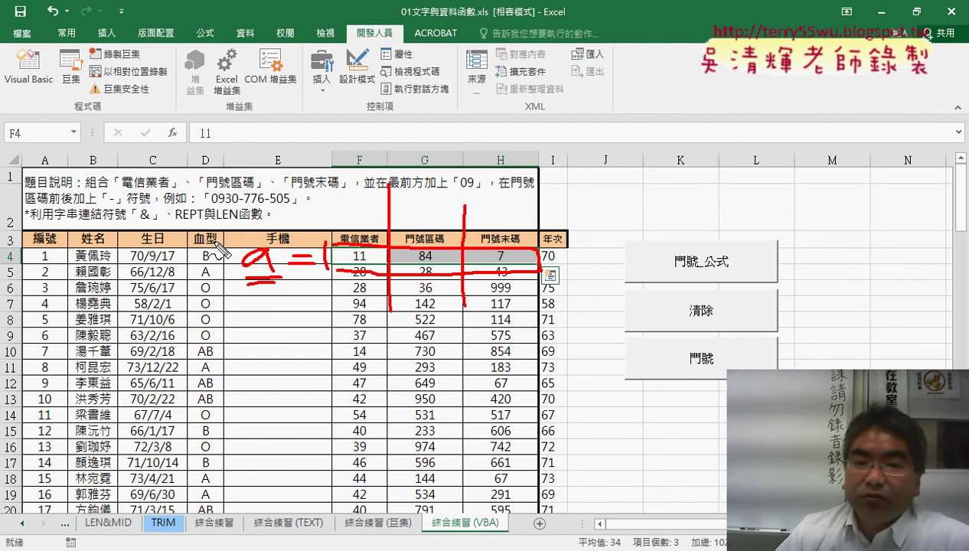
drag(372, 250, 355, 268)
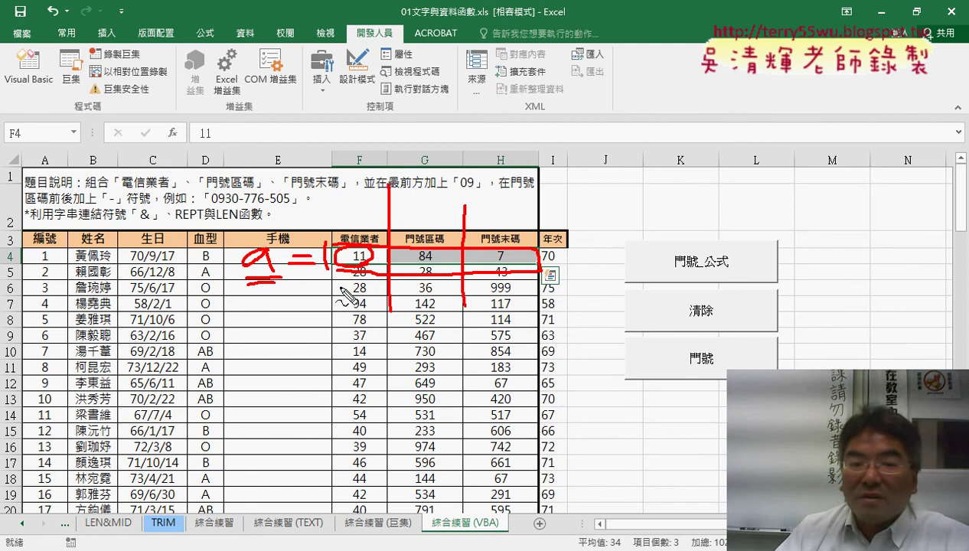
Number columns F–H 1–3, write a(1,1), circle H4, then erase all ink.
drag(310, 337, 318, 355)
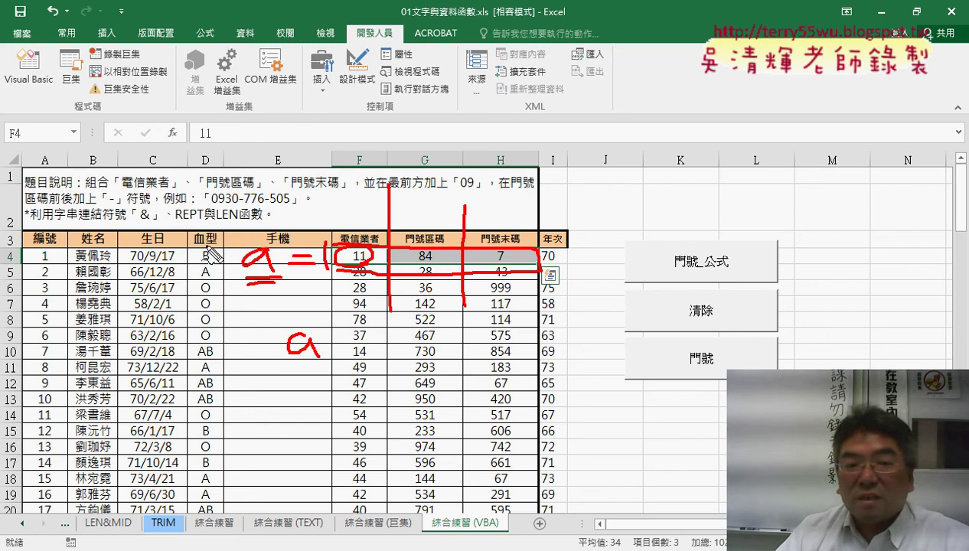
drag(199, 243, 201, 276)
drag(362, 162, 356, 196)
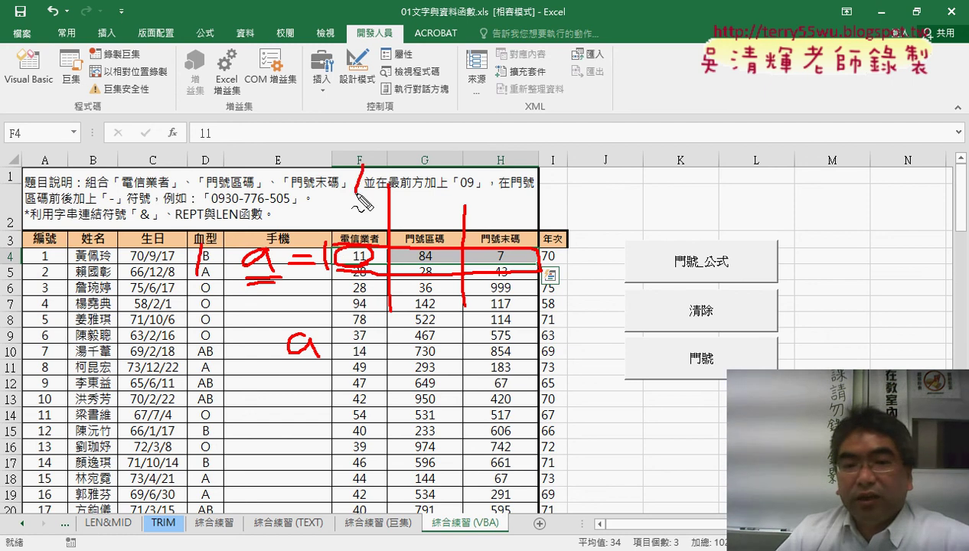
drag(427, 165, 448, 192)
drag(490, 162, 493, 195)
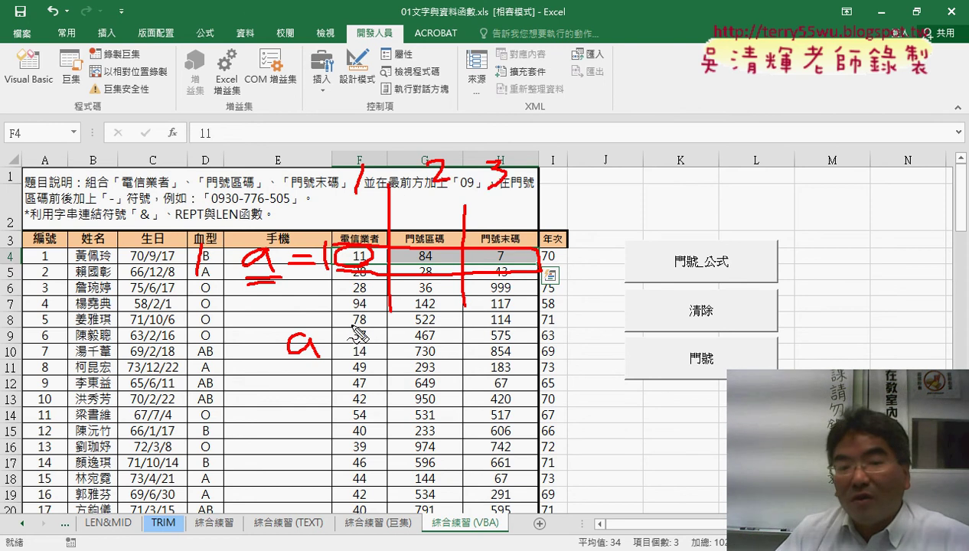
mouse_move(340, 326)
mouse_down()
mouse_move(331, 358)
mouse_move(361, 371)
mouse_up()
drag(388, 335, 405, 373)
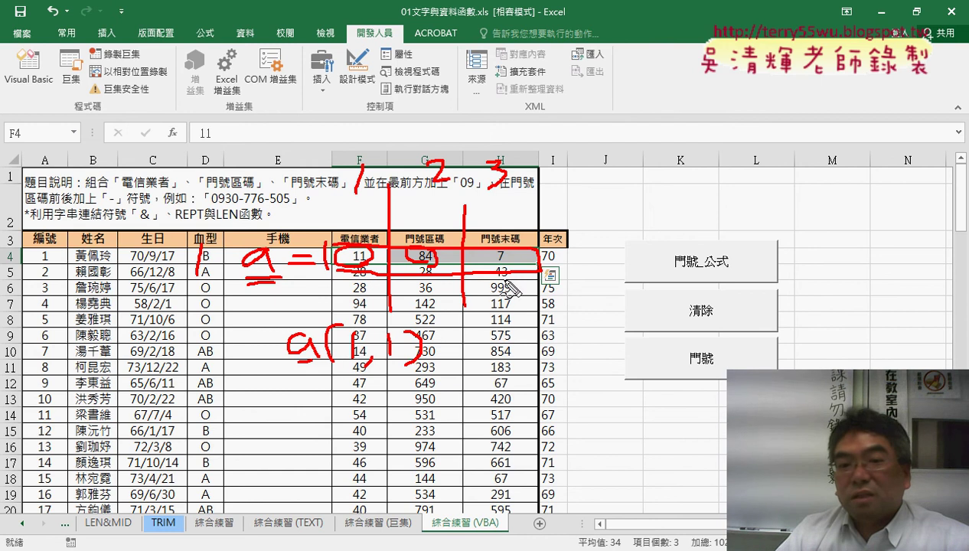
drag(505, 259, 486, 269)
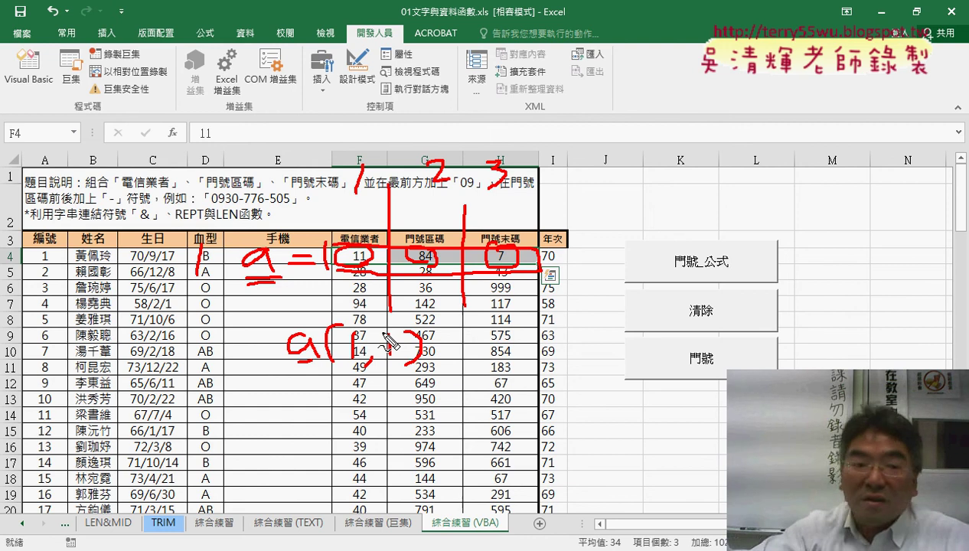
key(Escape)
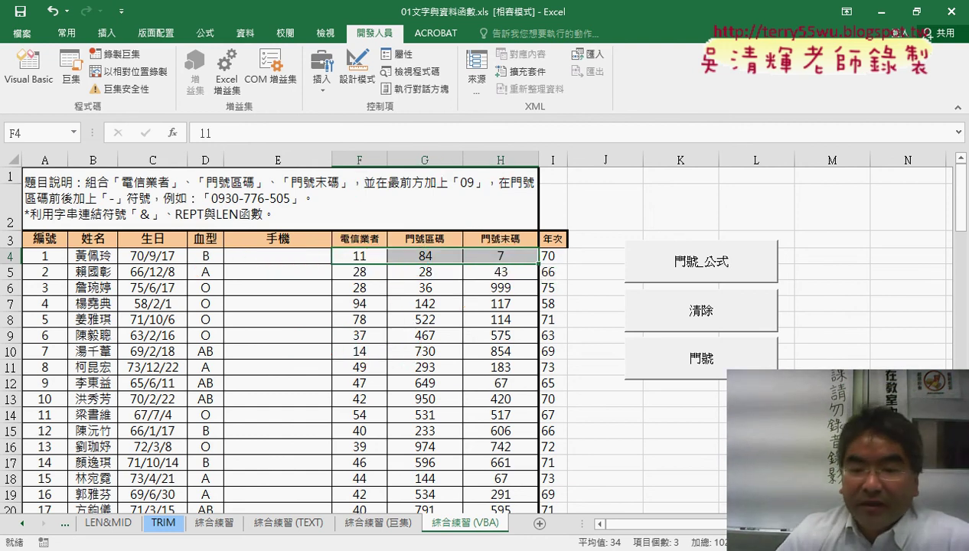
In the VBA editor, add the line a = 電信業者範圍 under the 手機範圍 header.
click(315, 501)
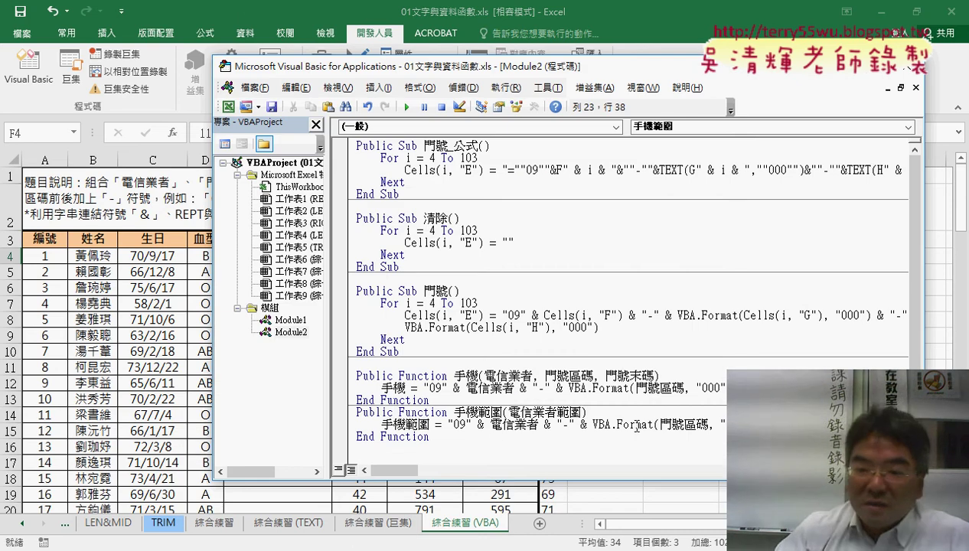
key(Return)
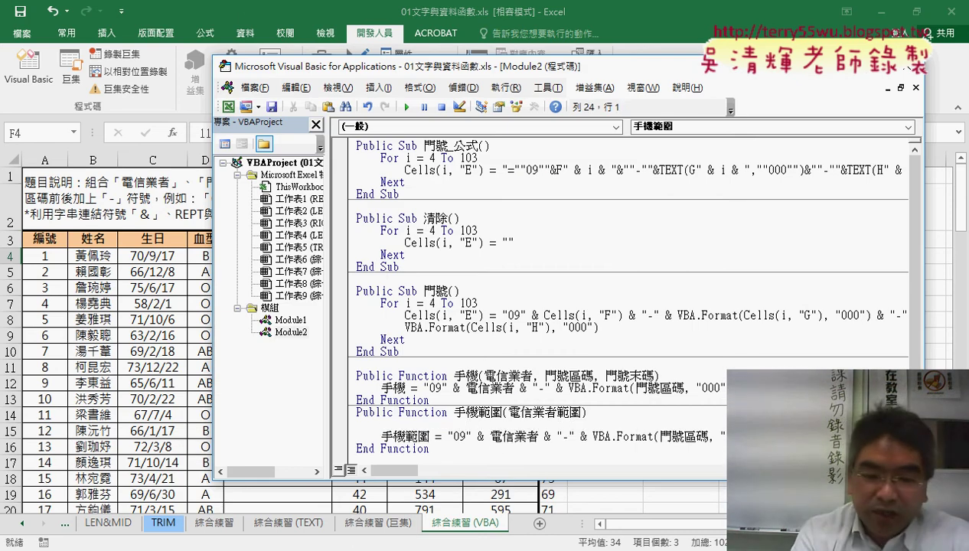
key(Tab)
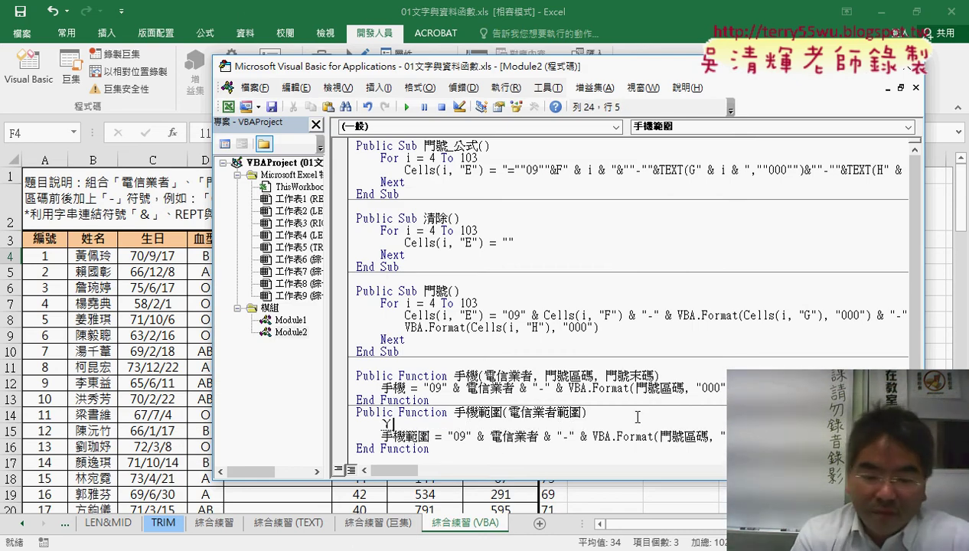
text(a=)
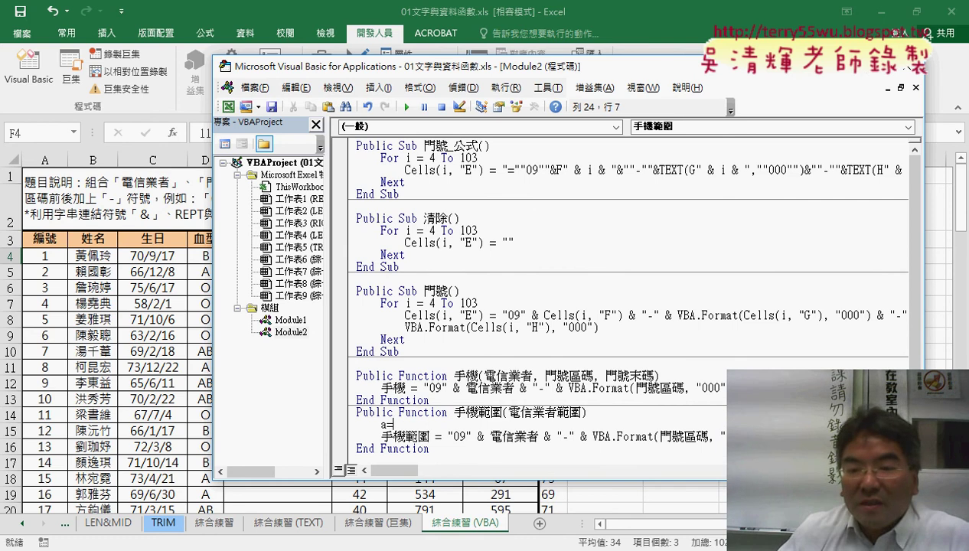
click(581, 417)
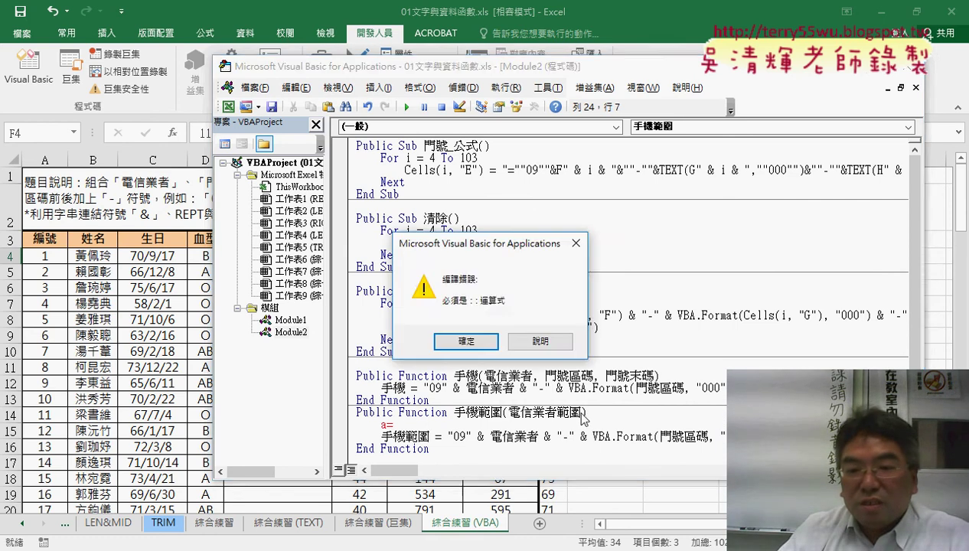
click(492, 348)
drag(581, 413, 510, 413)
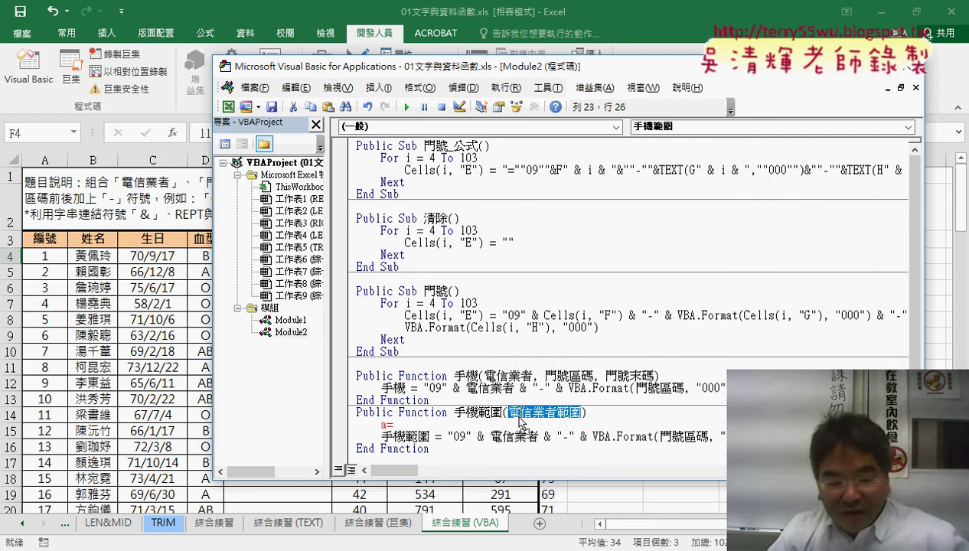
key(ctrl+c)
click(477, 425)
key(ctrl+v)
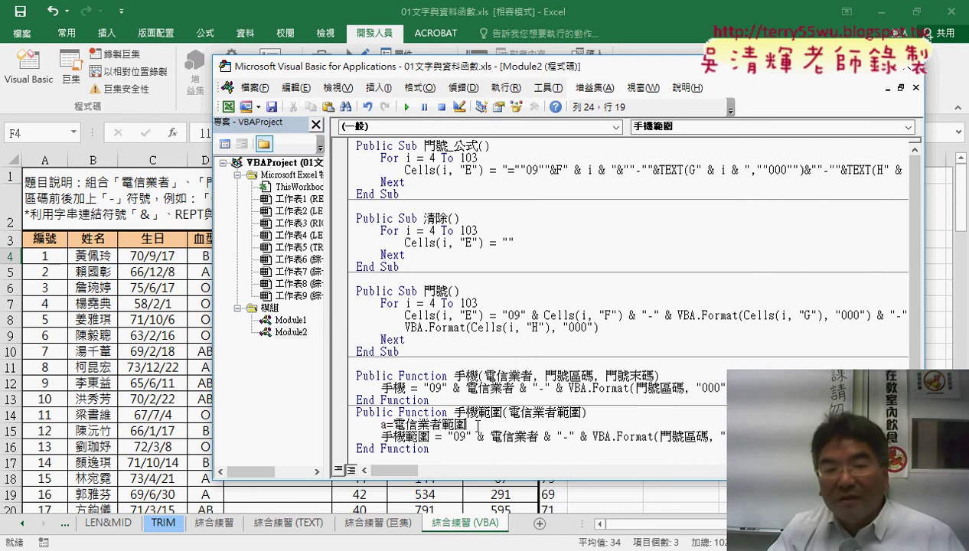
Replace 電信業者 in the return expression with a(1,1).
click(439, 423)
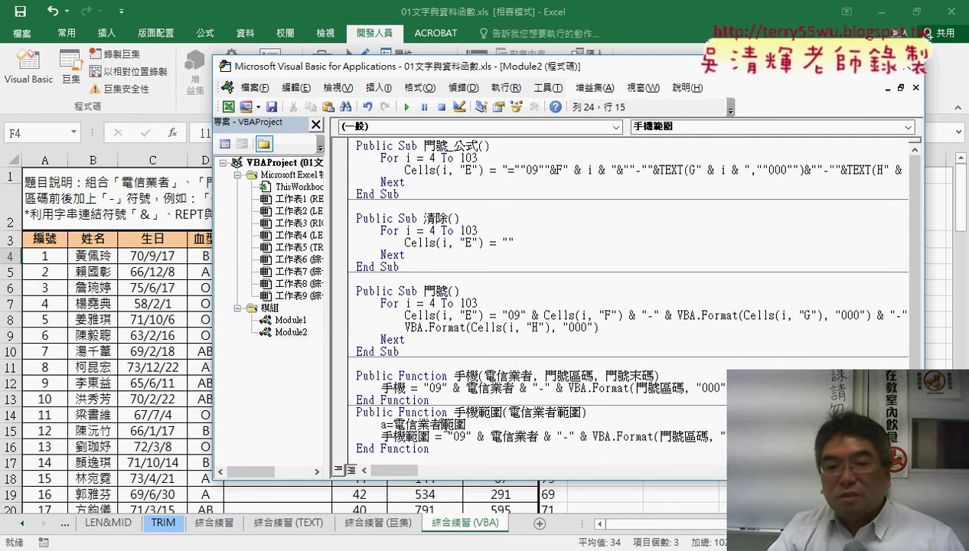
drag(465, 422, 394, 423)
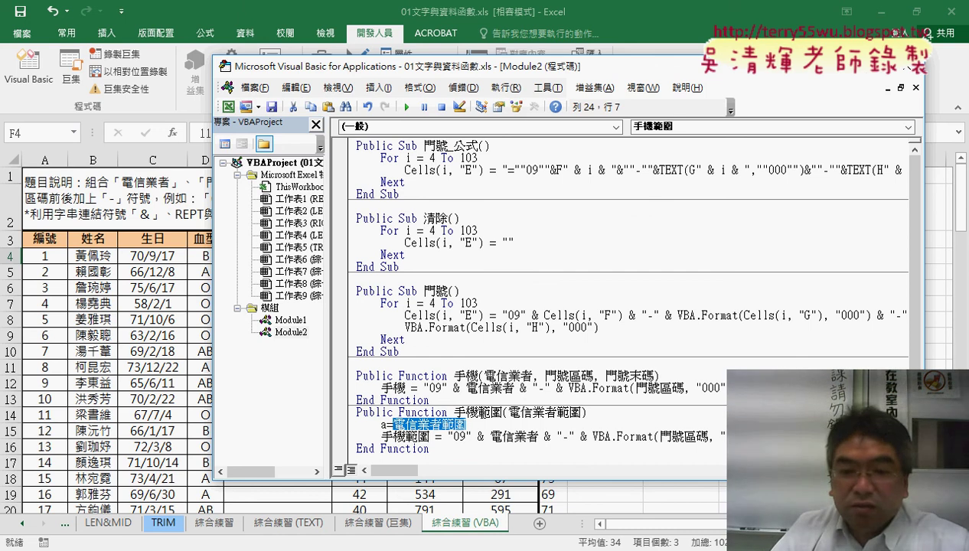
double_click(489, 436)
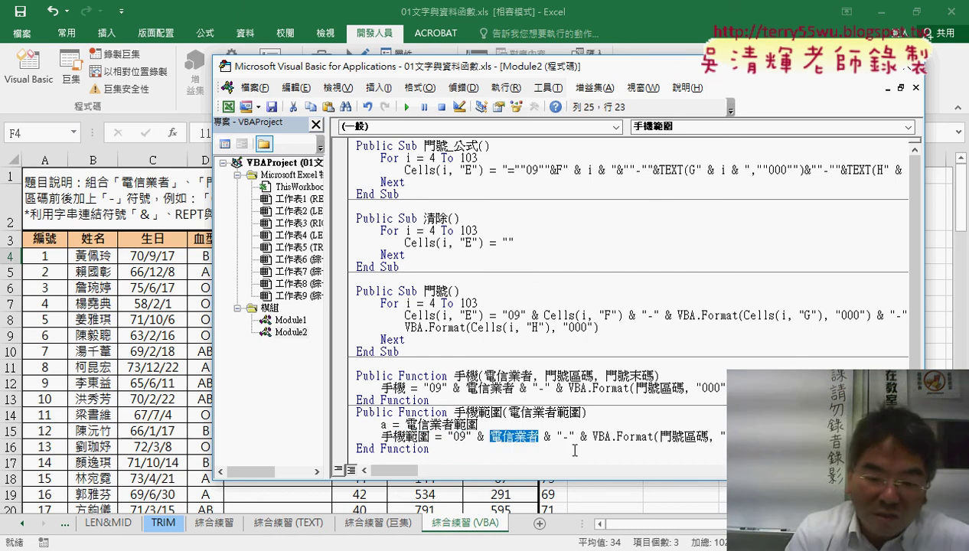
text(a()
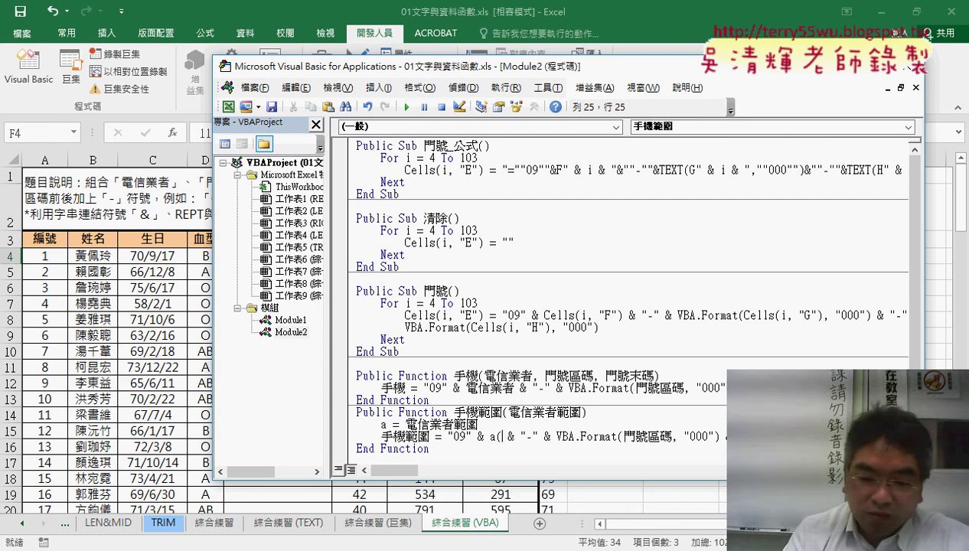
text(1)
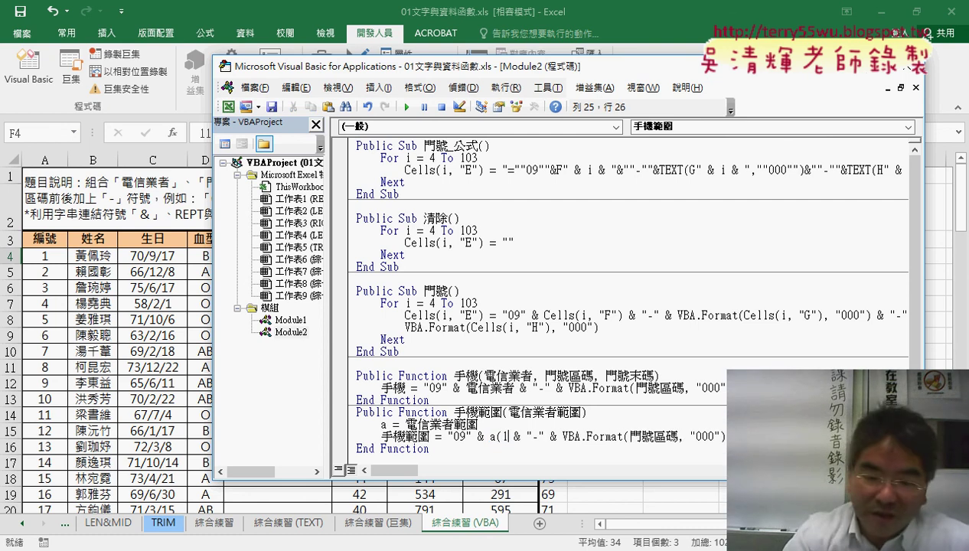
text(,)
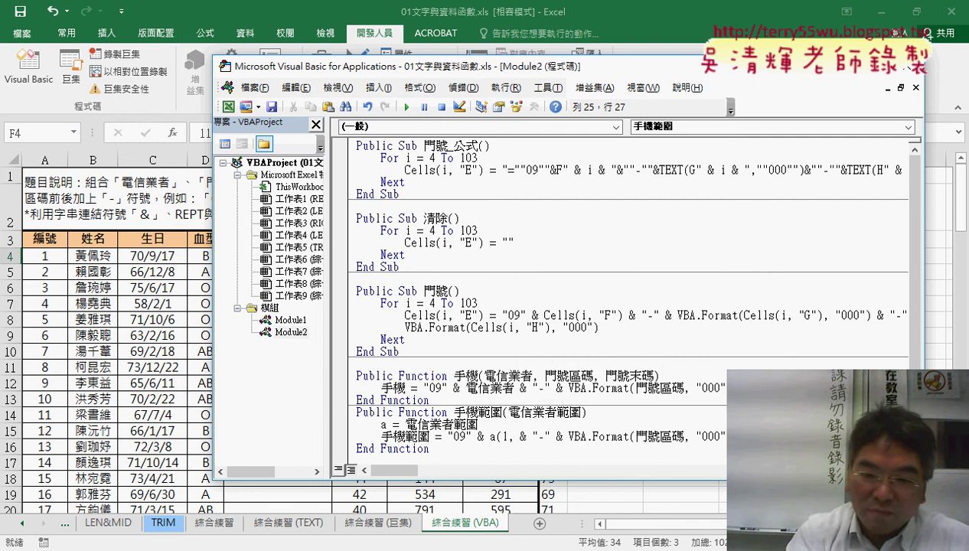
text(1))
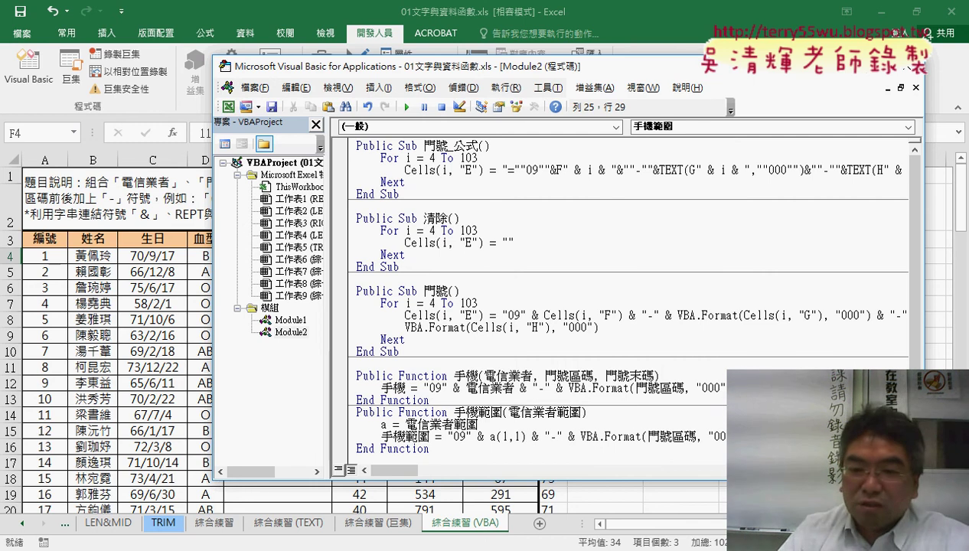
Replace 門號區碼 inside VBA.Format with a(1,2) and widen the code window.
click(693, 436)
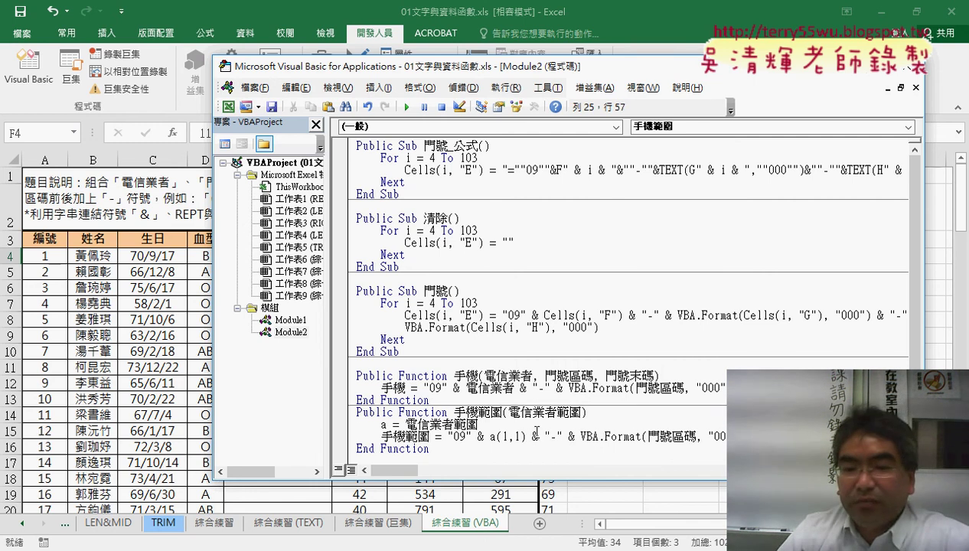
drag(526, 436, 484, 438)
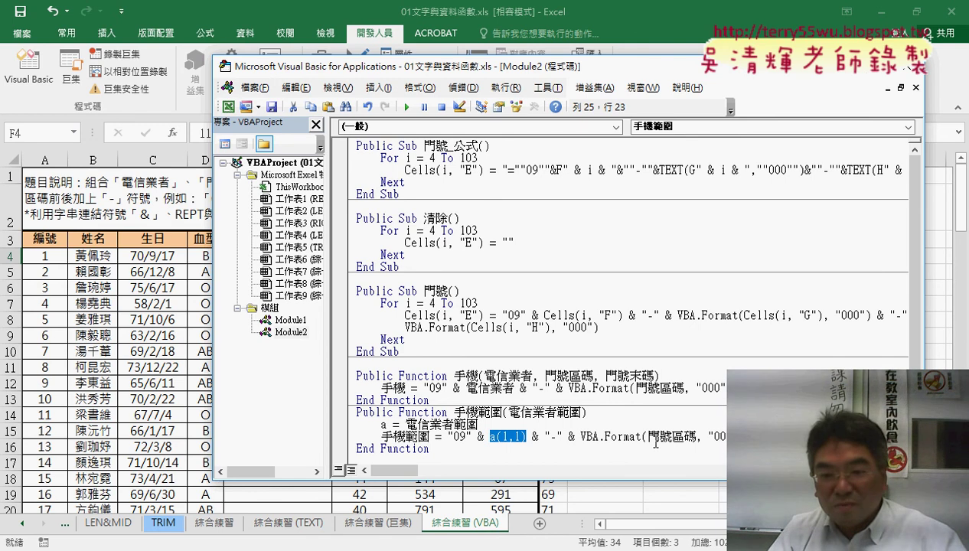
drag(695, 437, 658, 437)
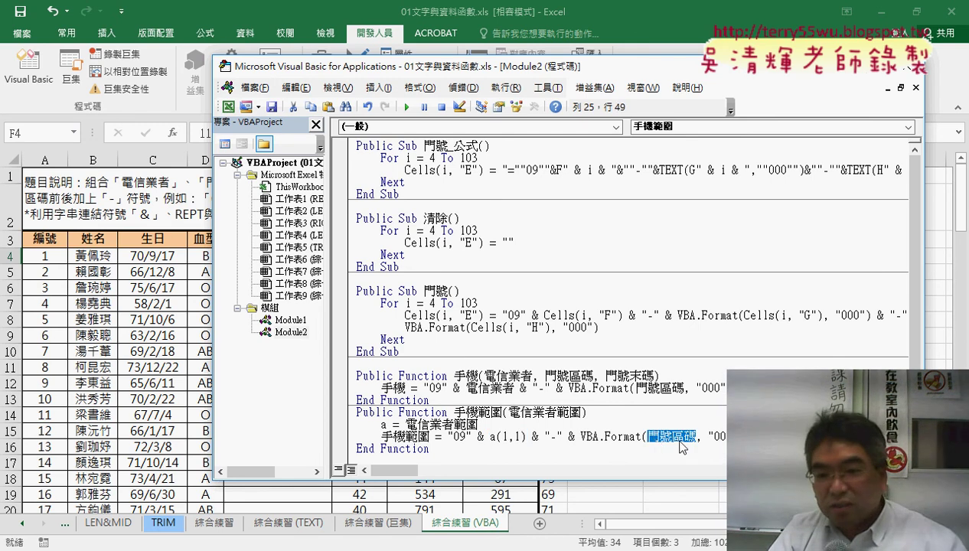
key(ctrl+v)
text(2)
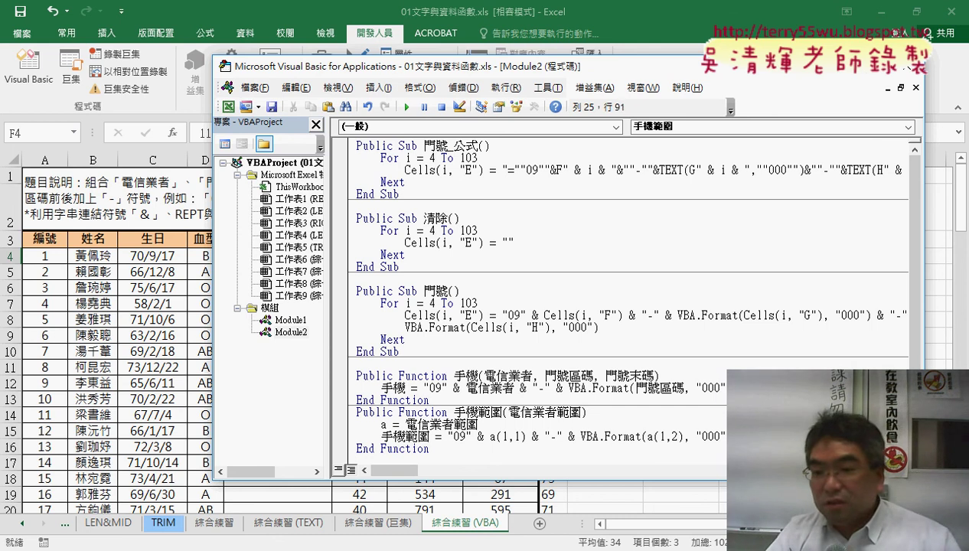
key(ctrl+v)
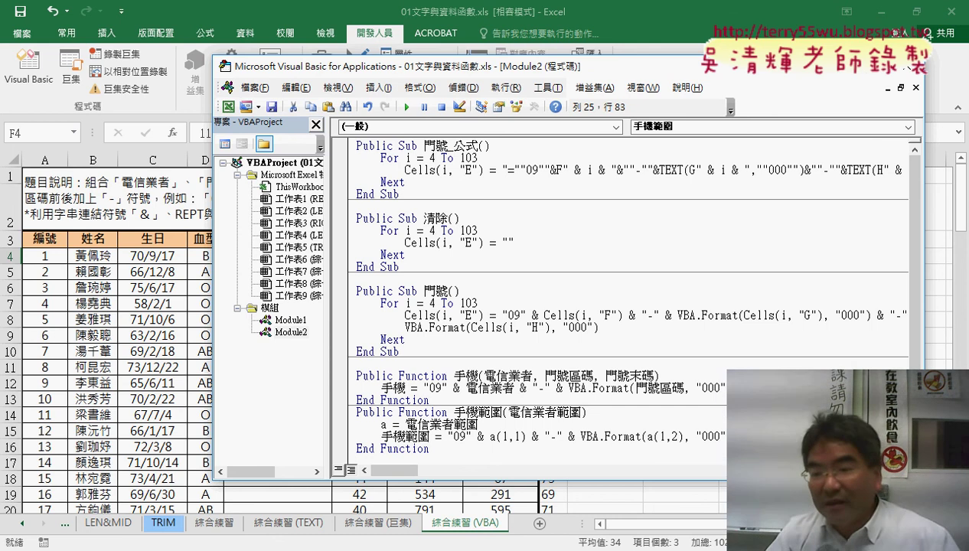
key(Left)
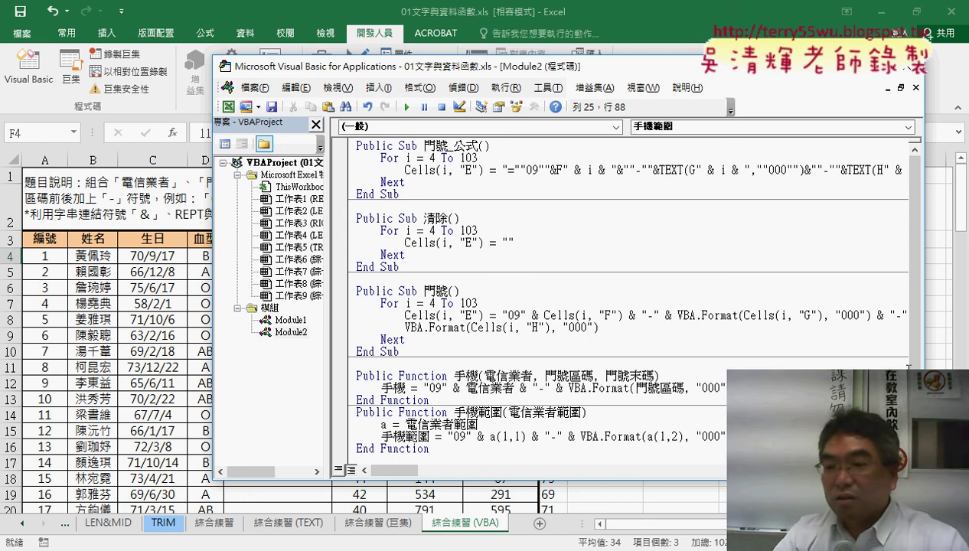
drag(924, 229, 958, 230)
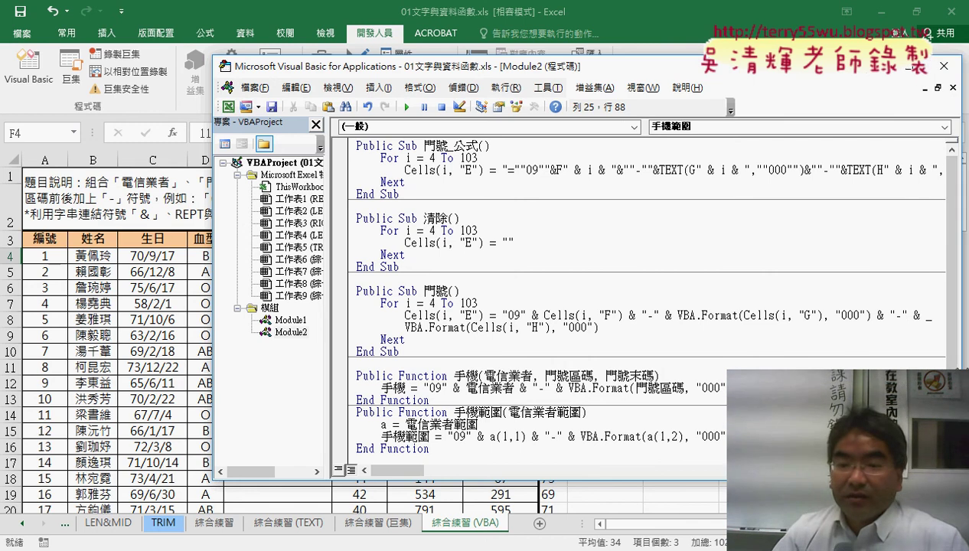
Mark up the a = 電信業者範圍 line with the pen, clear it, and return to the worksheet with Alt+F11.
drag(581, 413, 527, 416)
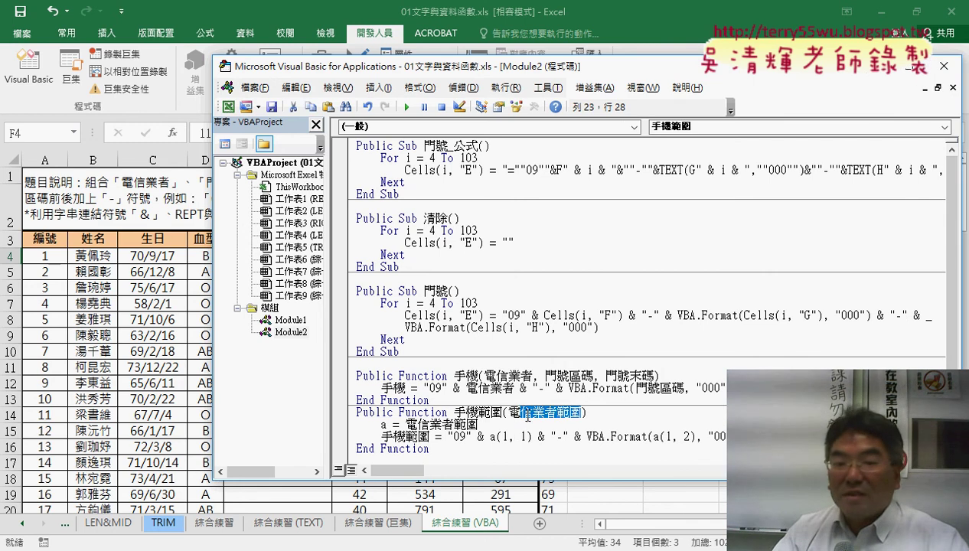
click(385, 423)
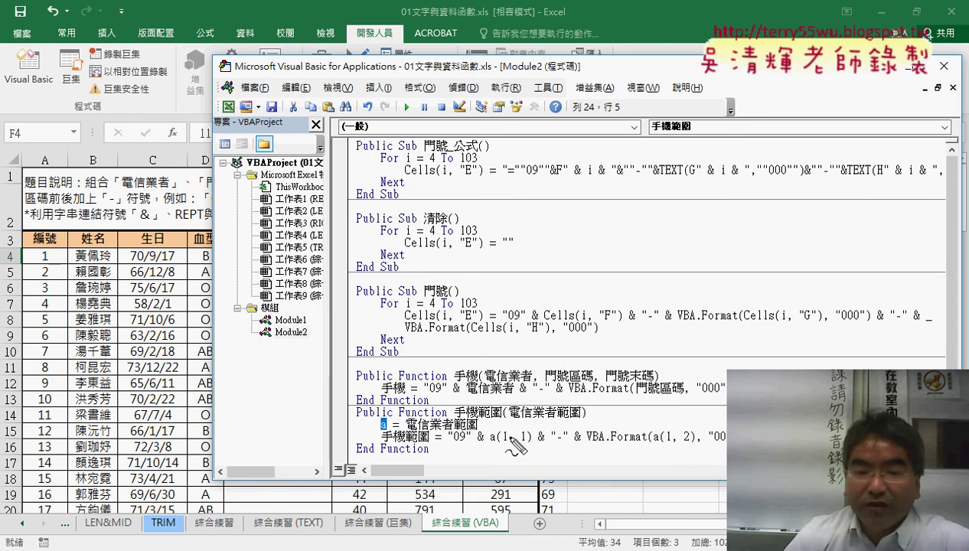
mouse_move(408, 408)
mouse_down()
mouse_move(343, 392)
mouse_move(322, 442)
mouse_up()
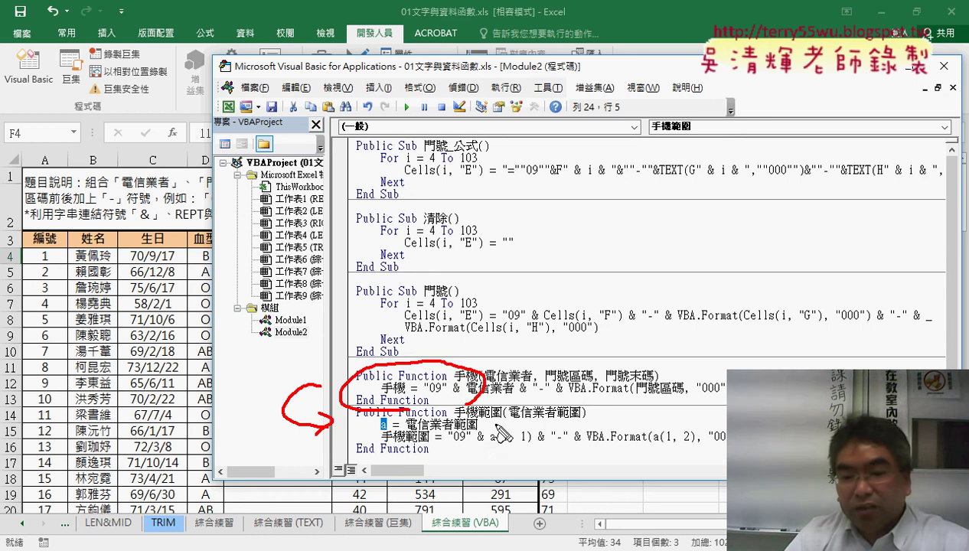
drag(502, 420, 456, 420)
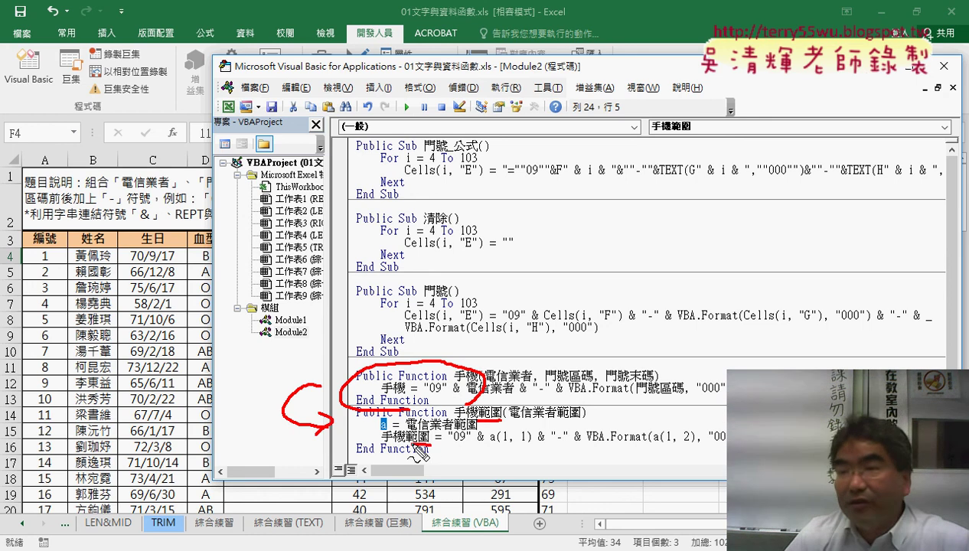
drag(400, 443, 432, 438)
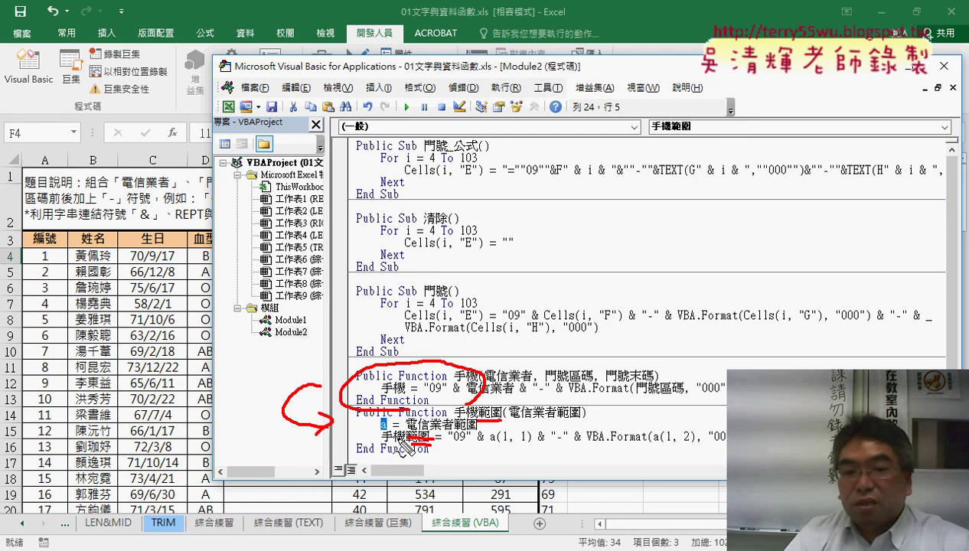
drag(524, 440, 401, 464)
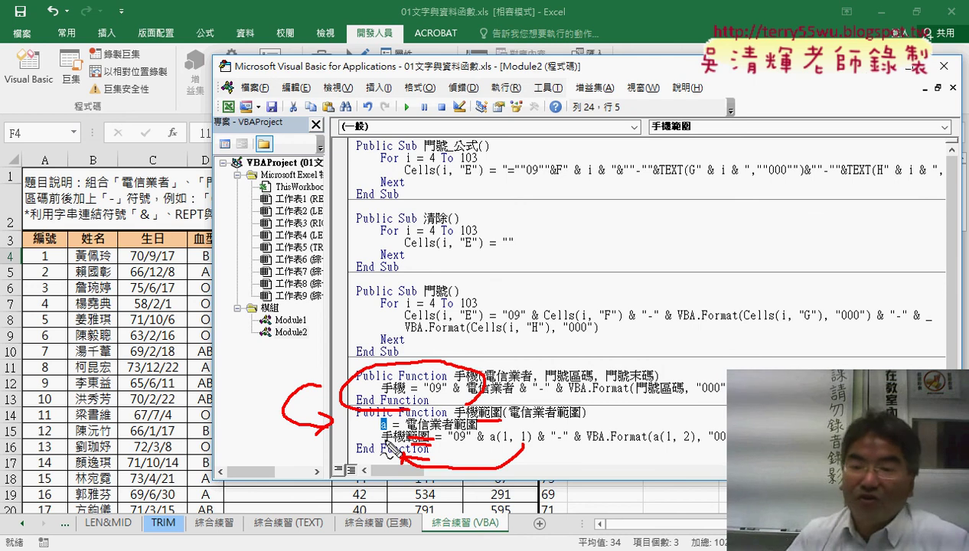
key(Escape)
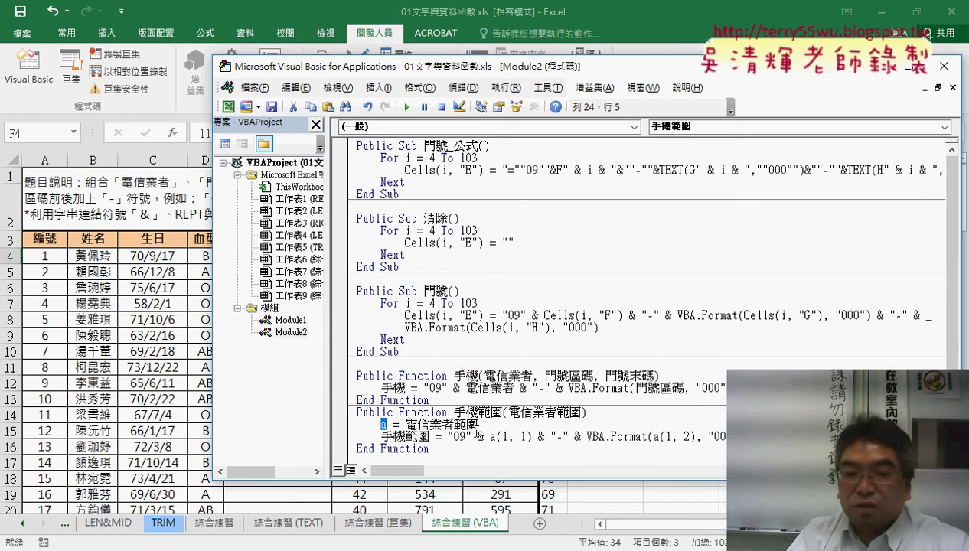
key(alt+F11)
In cell E4, insert the 使用者定義 function 手機範圍 via Insert Function.
click(185, 314)
click(276, 255)
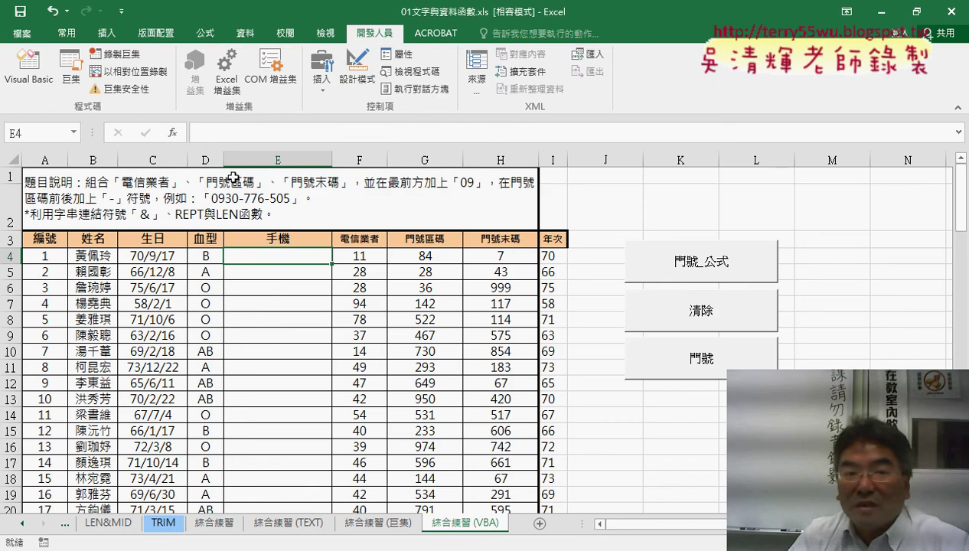
click(173, 134)
click(709, 198)
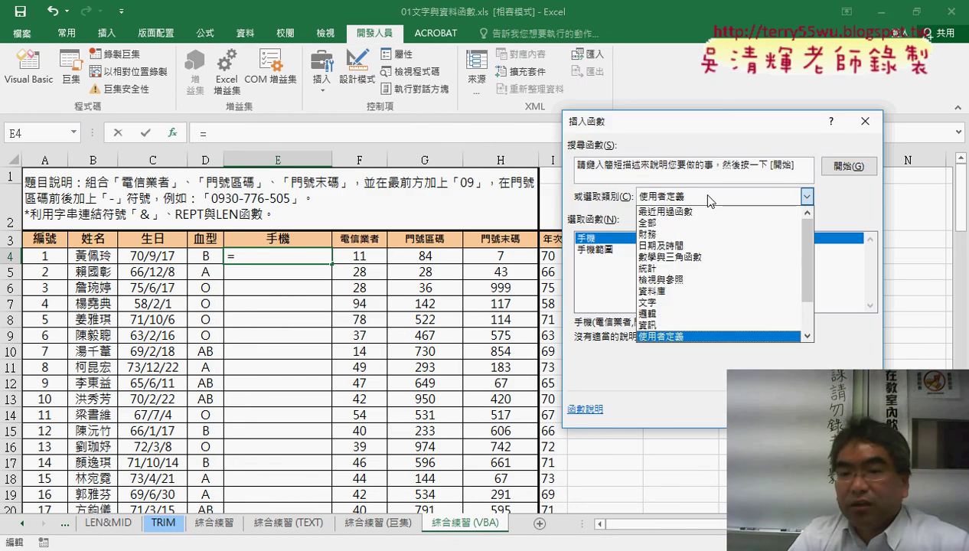
click(708, 198)
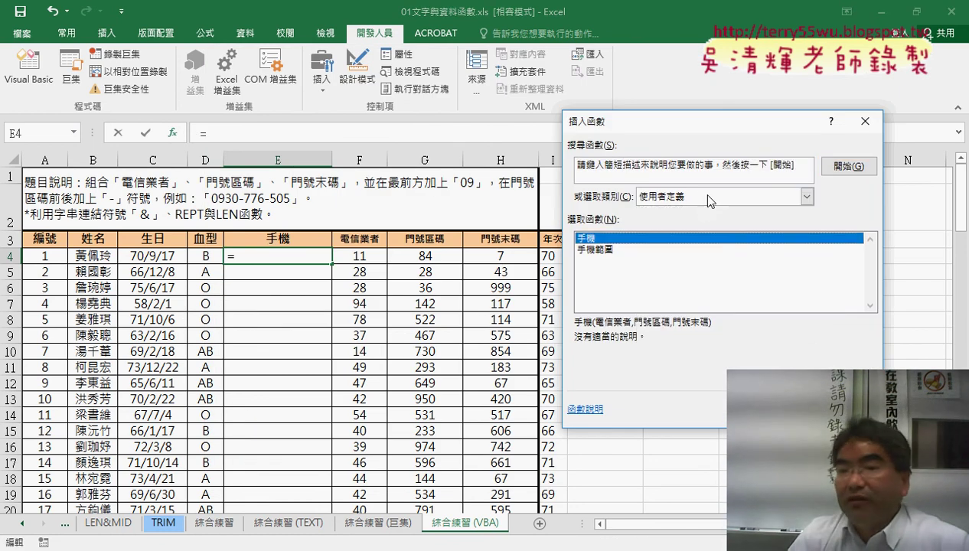
click(604, 249)
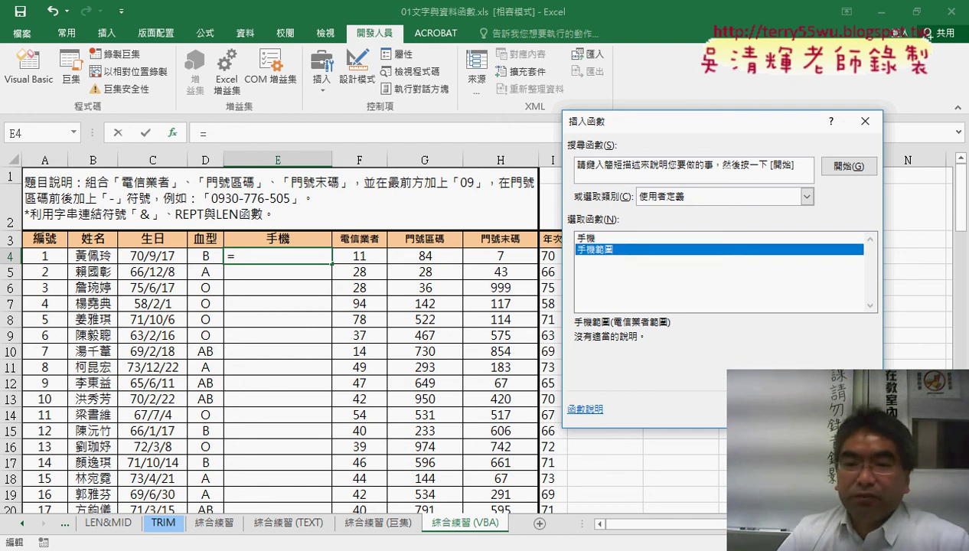
double_click(604, 248)
mouse_move(652, 187)
mouse_down()
mouse_move(467, 305)
mouse_move(393, 312)
mouse_up()
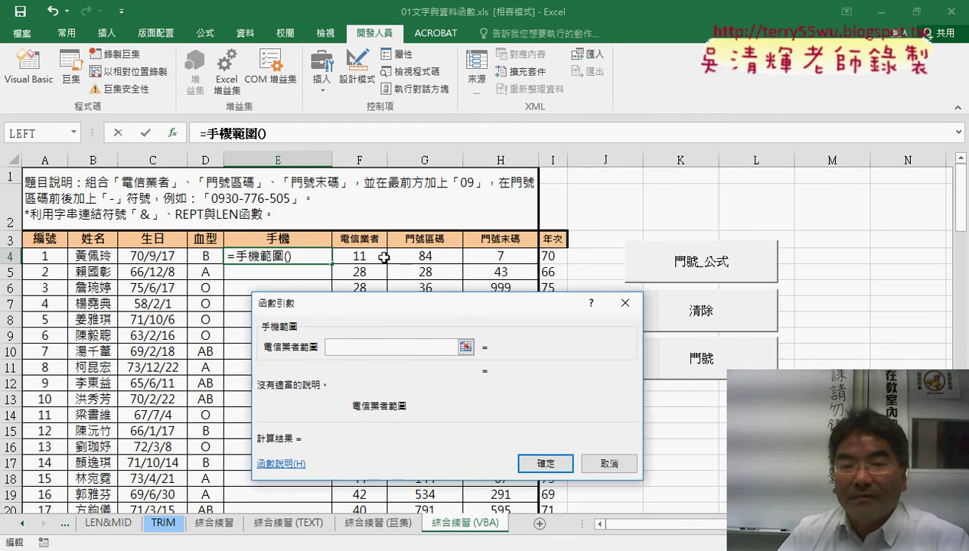
drag(352, 256, 490, 255)
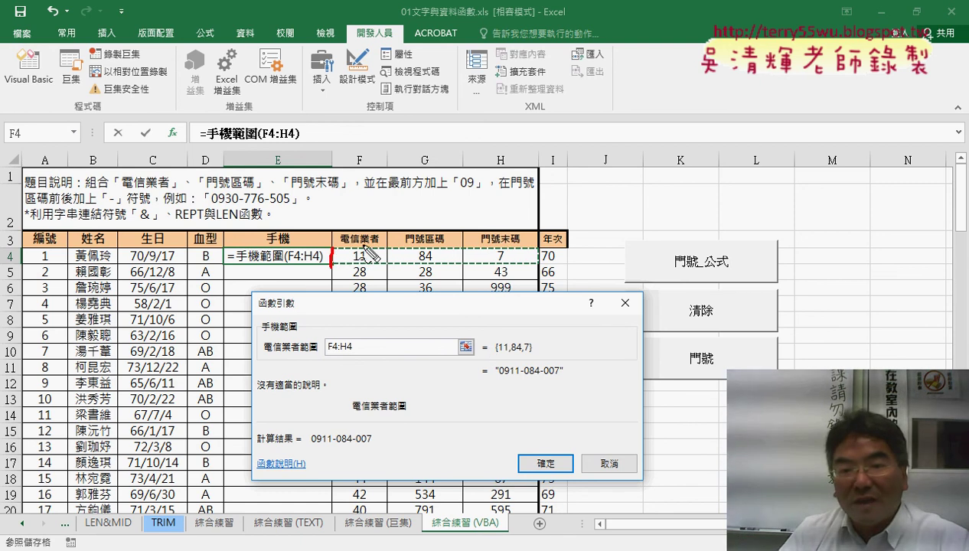
mouse_move(334, 270)
mouse_down()
mouse_move(514, 260)
mouse_move(331, 266)
mouse_up()
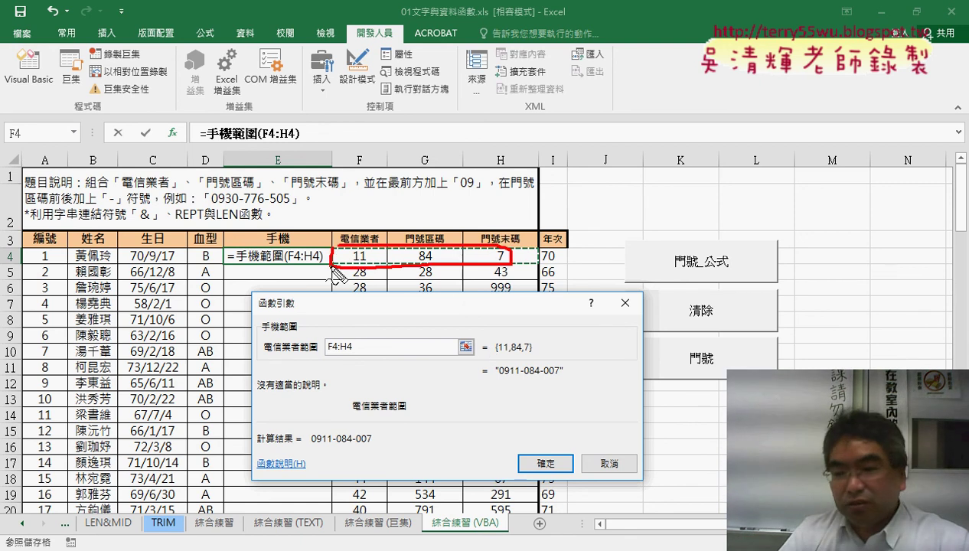
mouse_move(458, 273)
mouse_down()
mouse_move(493, 342)
mouse_move(505, 326)
mouse_move(493, 353)
mouse_up()
drag(576, 310, 573, 351)
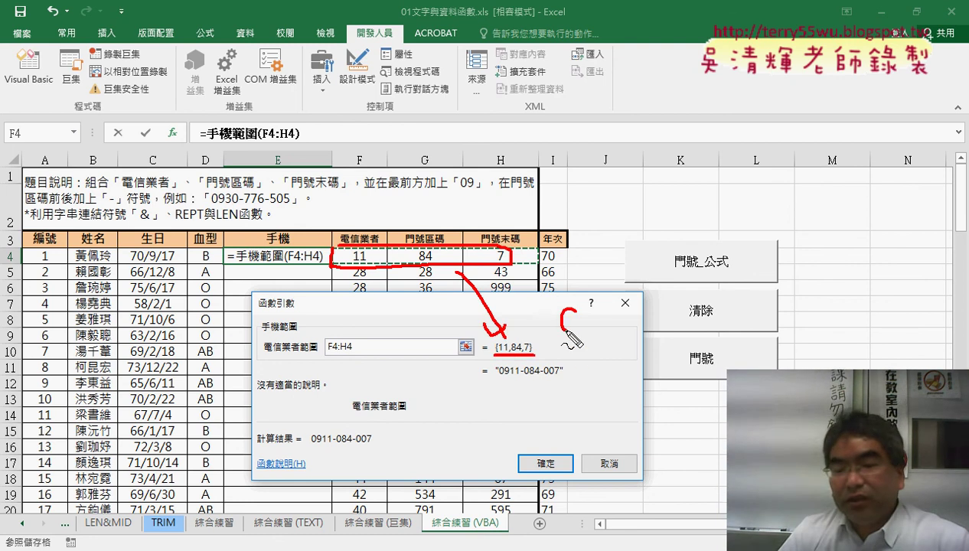
drag(680, 312, 702, 355)
mouse_move(621, 355)
mouse_down()
mouse_move(616, 365)
mouse_move(654, 360)
mouse_up()
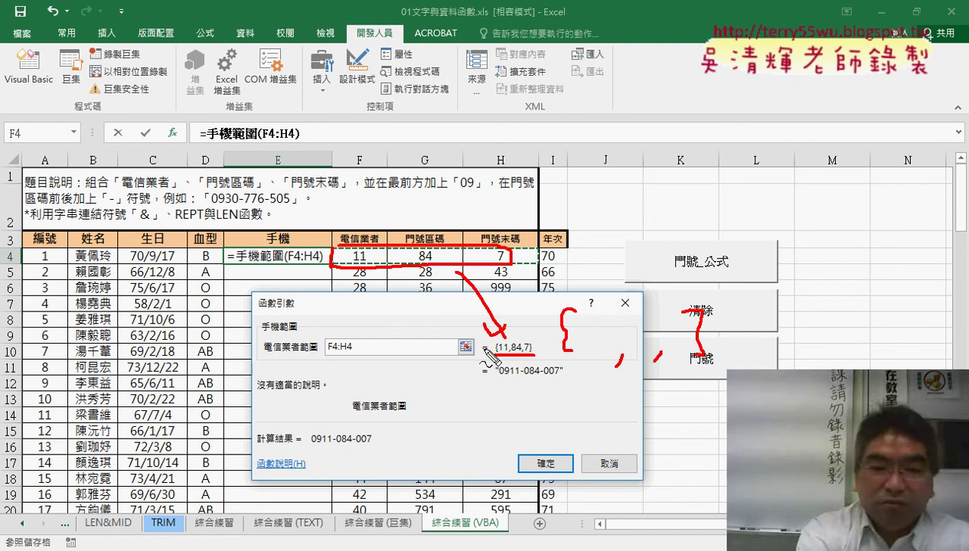
key(Escape)
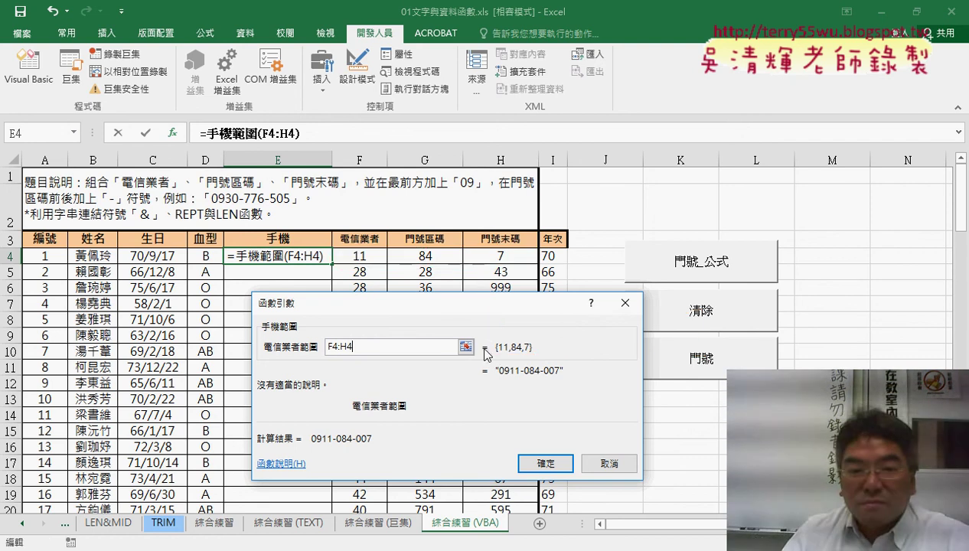
click(544, 462)
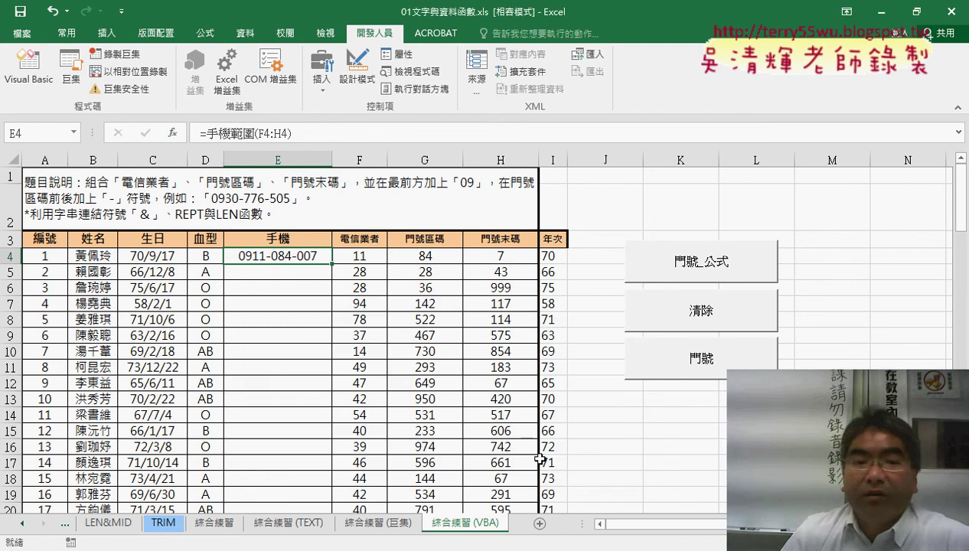
Copy E4's 手機範圍 formula down the 手機 column and reopen Module2 in the VBA editor.
double_click(333, 262)
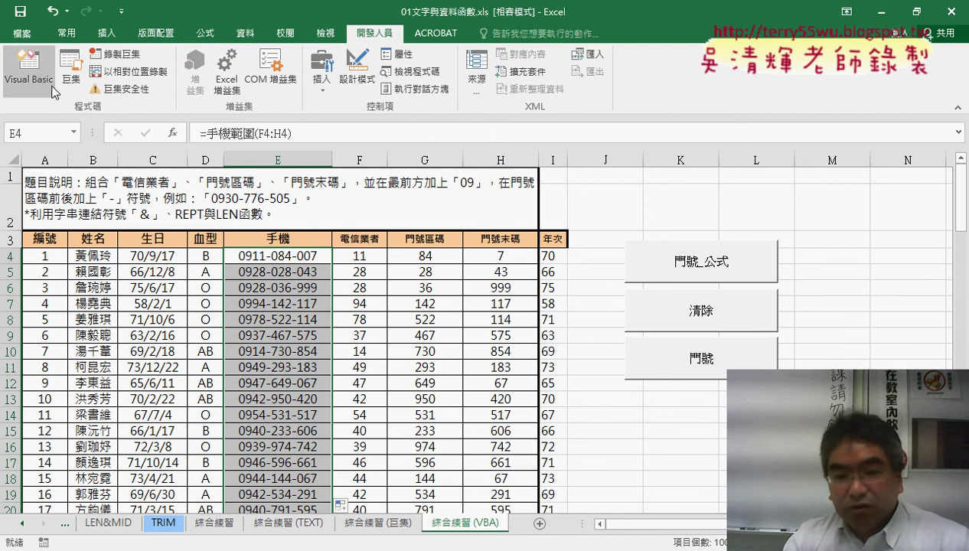
click(29, 69)
click(457, 423)
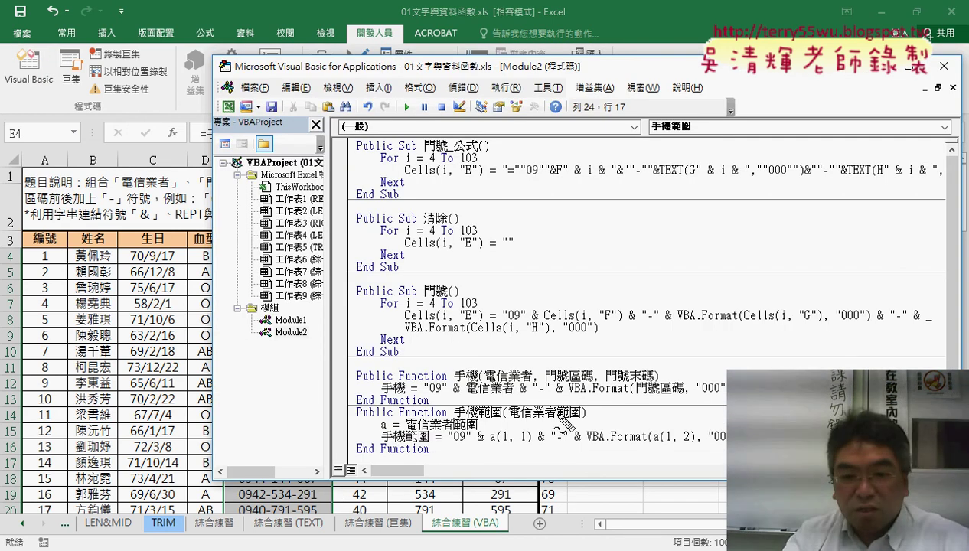
drag(490, 418, 480, 417)
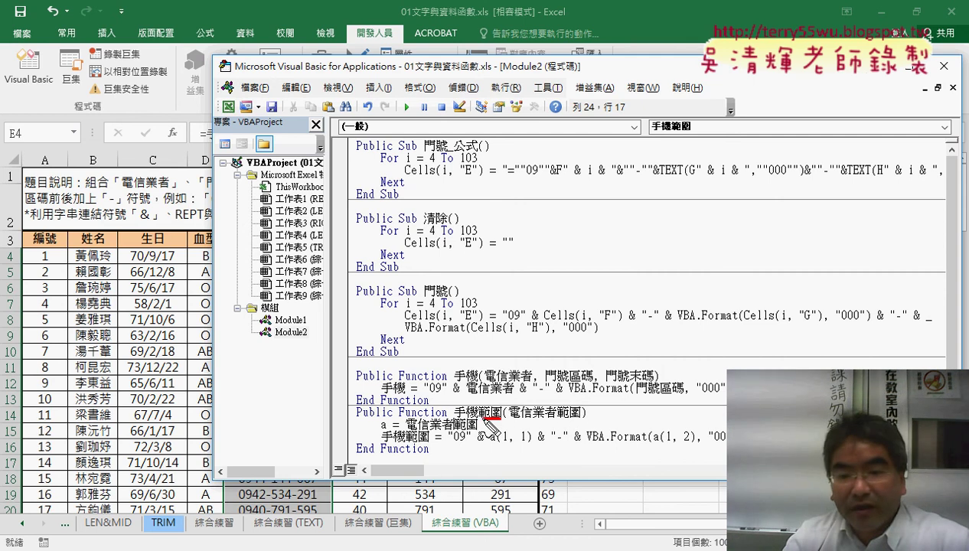
drag(582, 418, 560, 417)
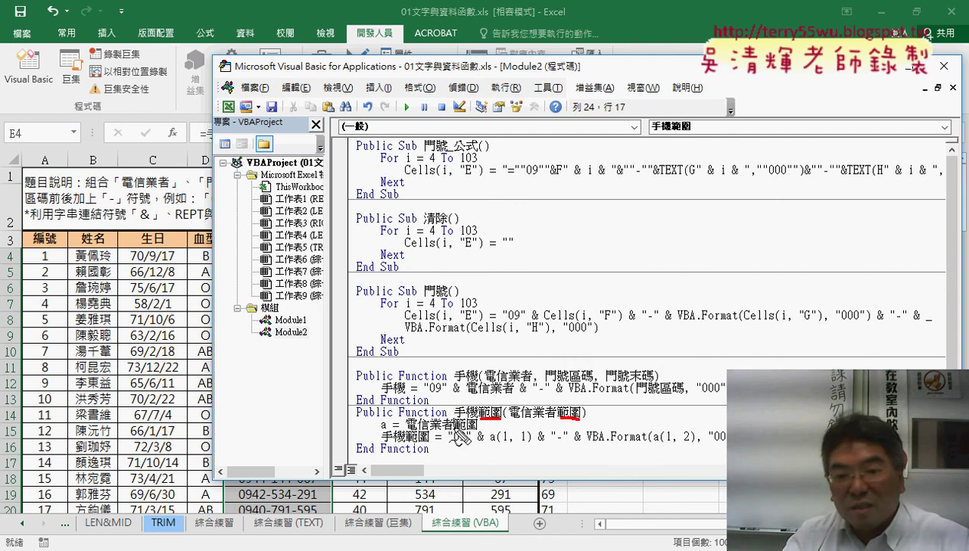
drag(478, 427, 367, 427)
drag(529, 442, 490, 443)
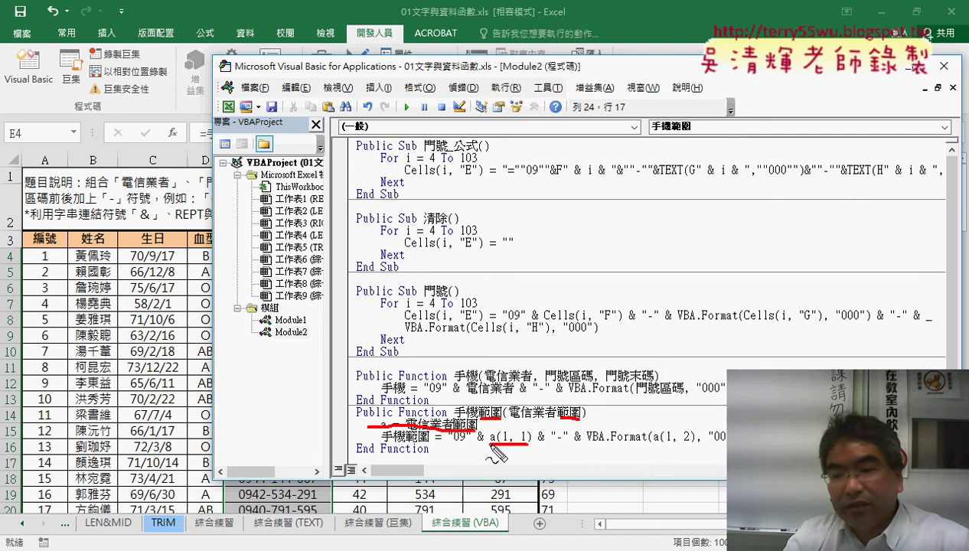
drag(696, 444, 652, 443)
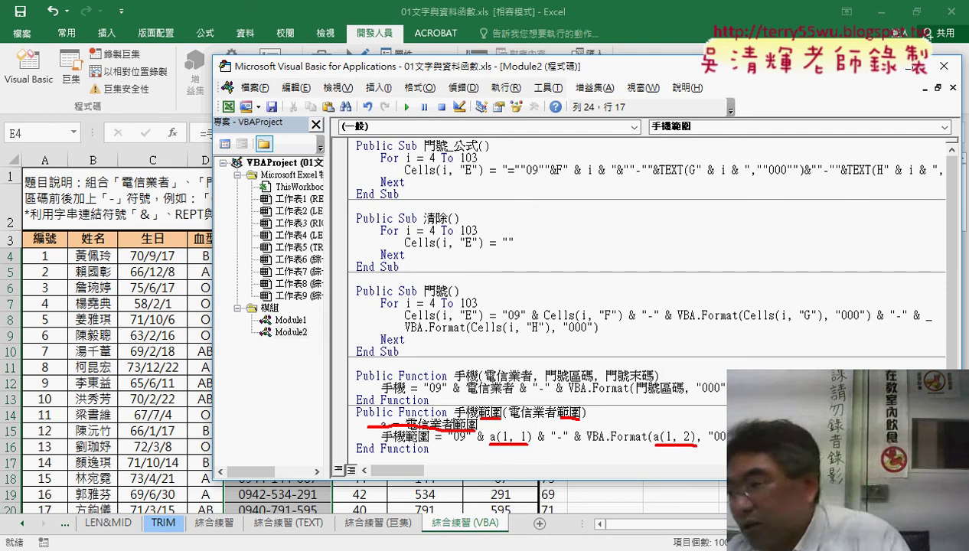